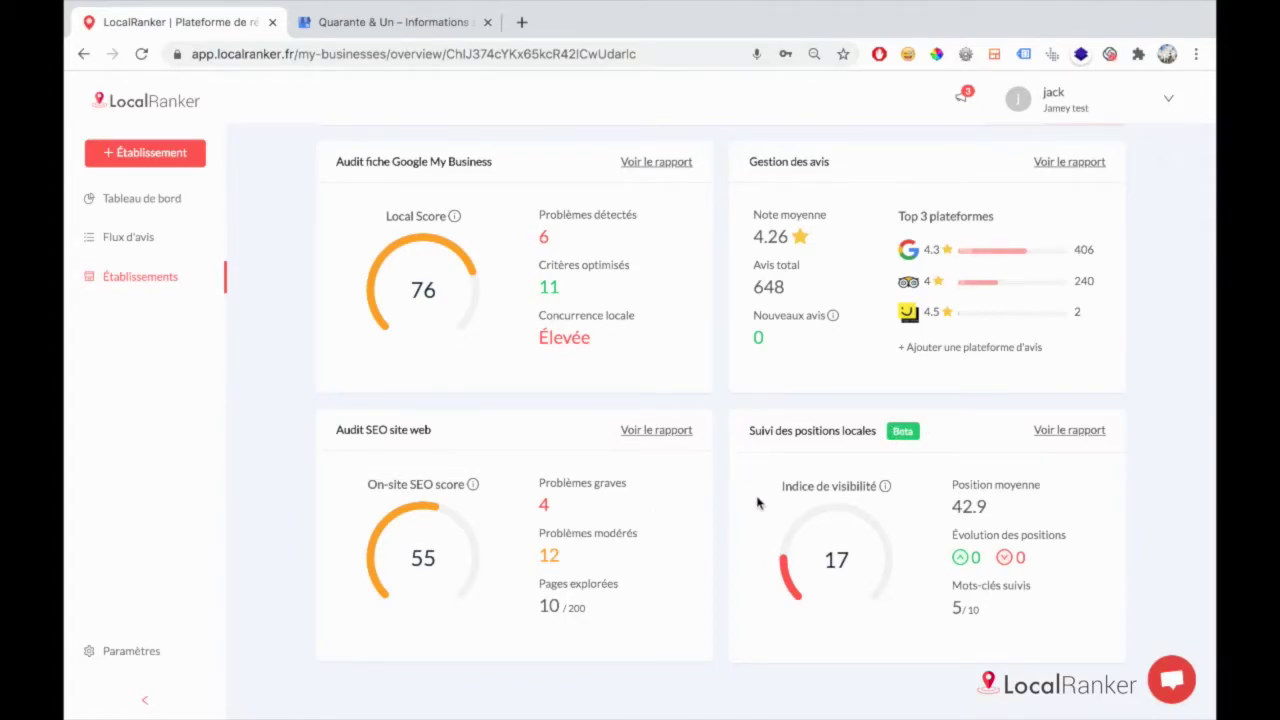
Step: Open the full report for the local position tracking of the establishment
mouse_move(889, 490)
mouse_move(885, 532)
scroll(885, 543, "down", 1)
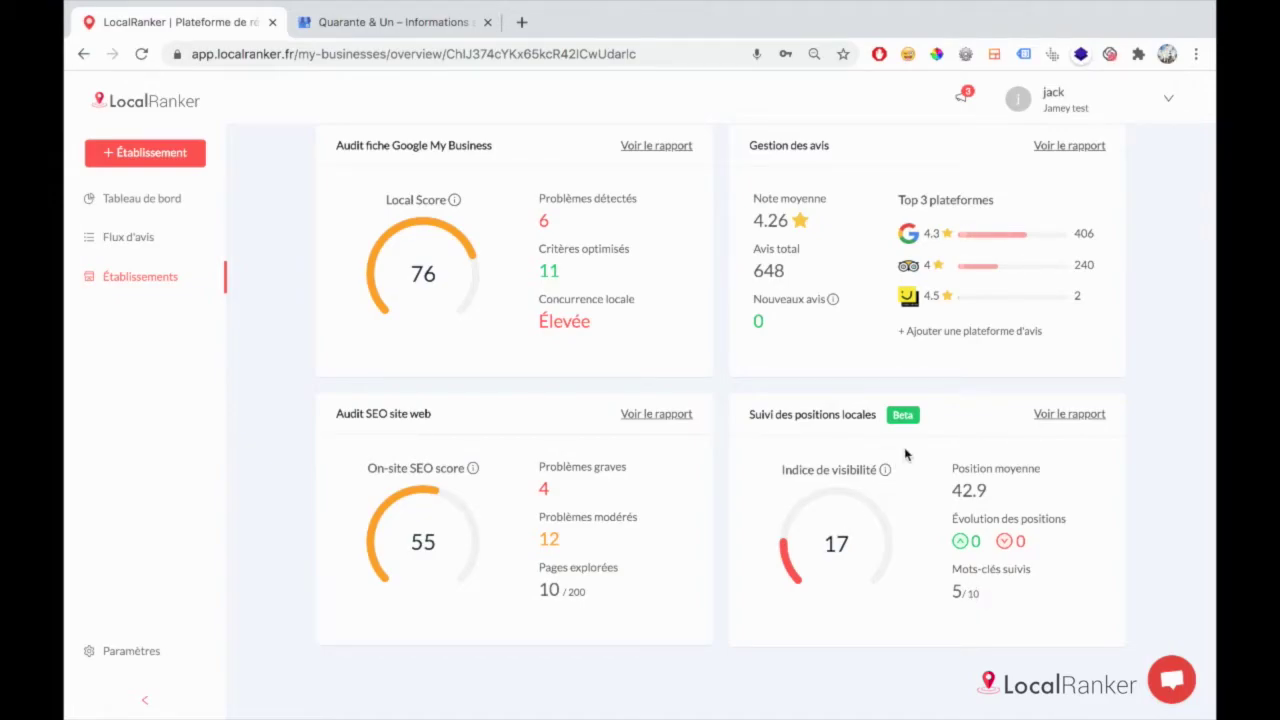
left_click(1053, 413)
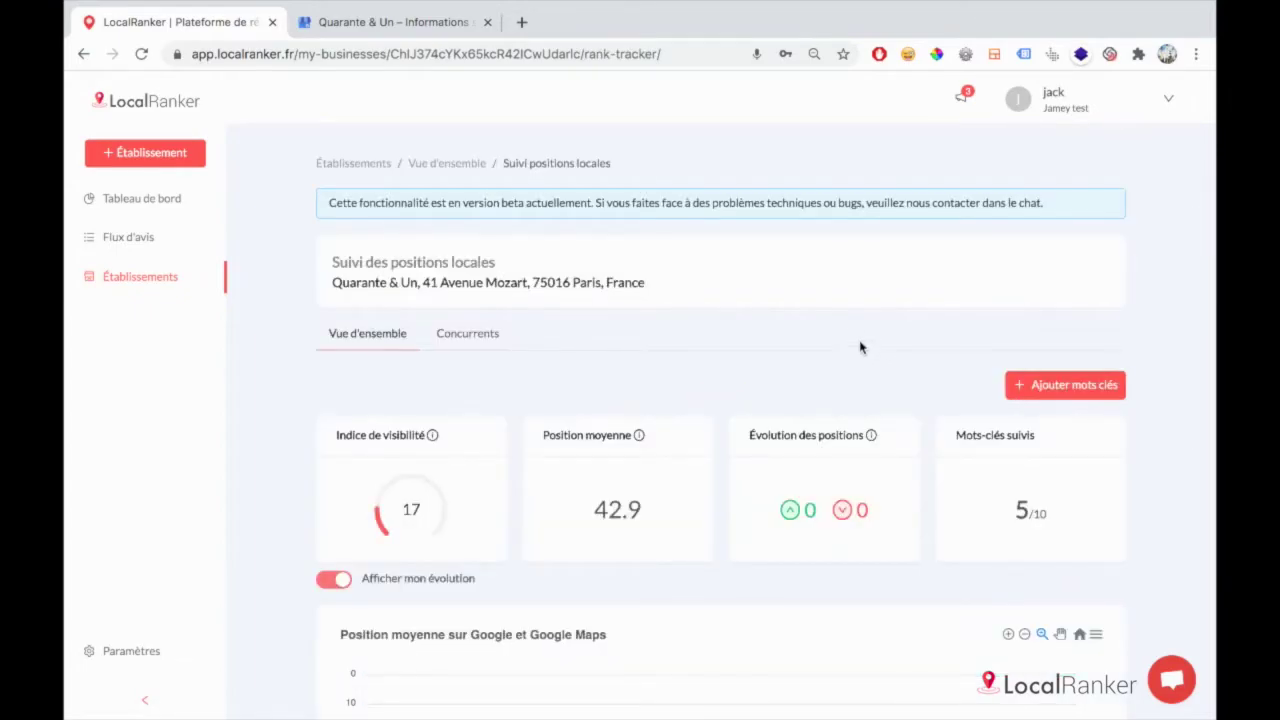
Step: Review the visibility index, average position, position changes and tracked keyword count in the local tracking overview
scroll(847, 336, "down", 1)
scroll(847, 336, "down", 3)
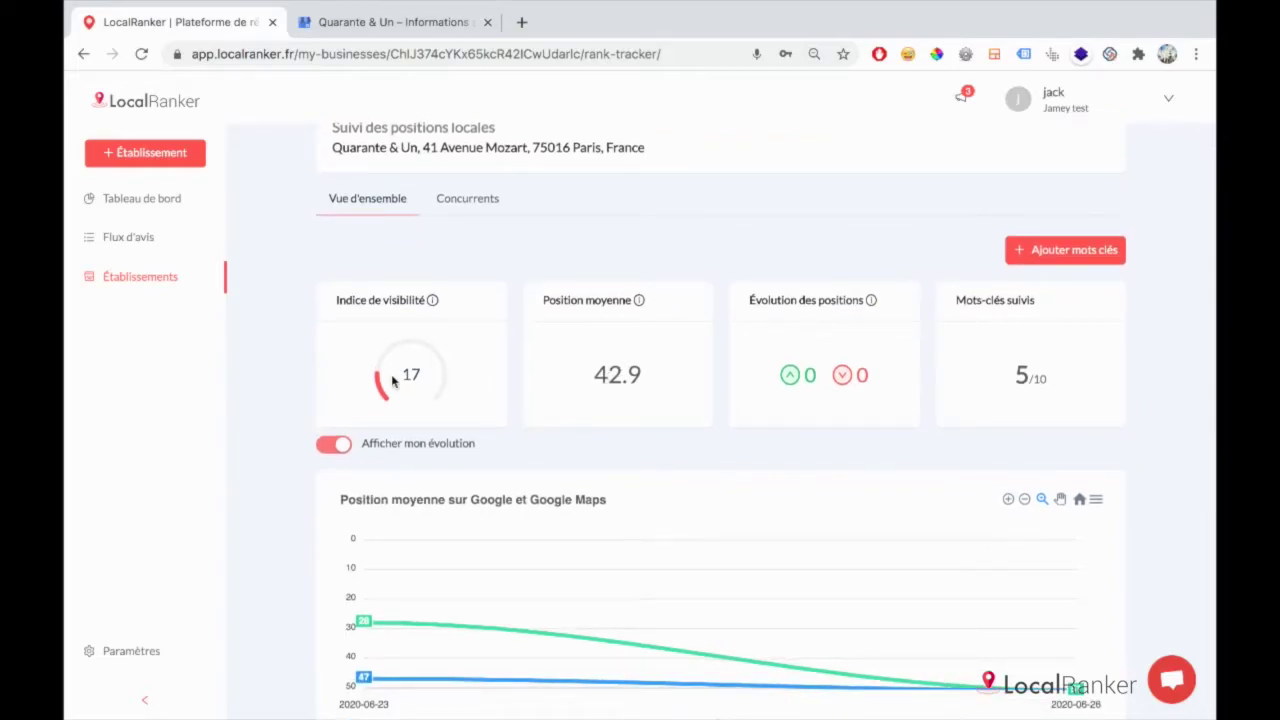
scroll(398, 380, "down", 1)
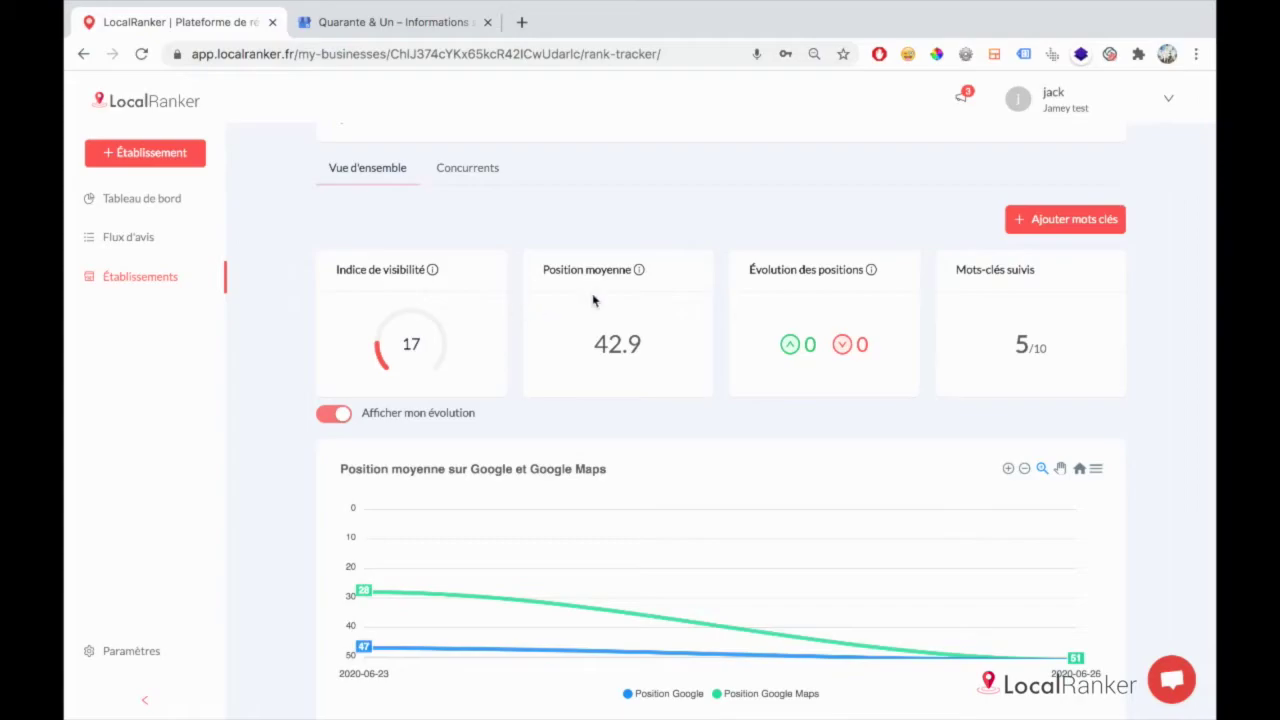
scroll(826, 297, "down", 1)
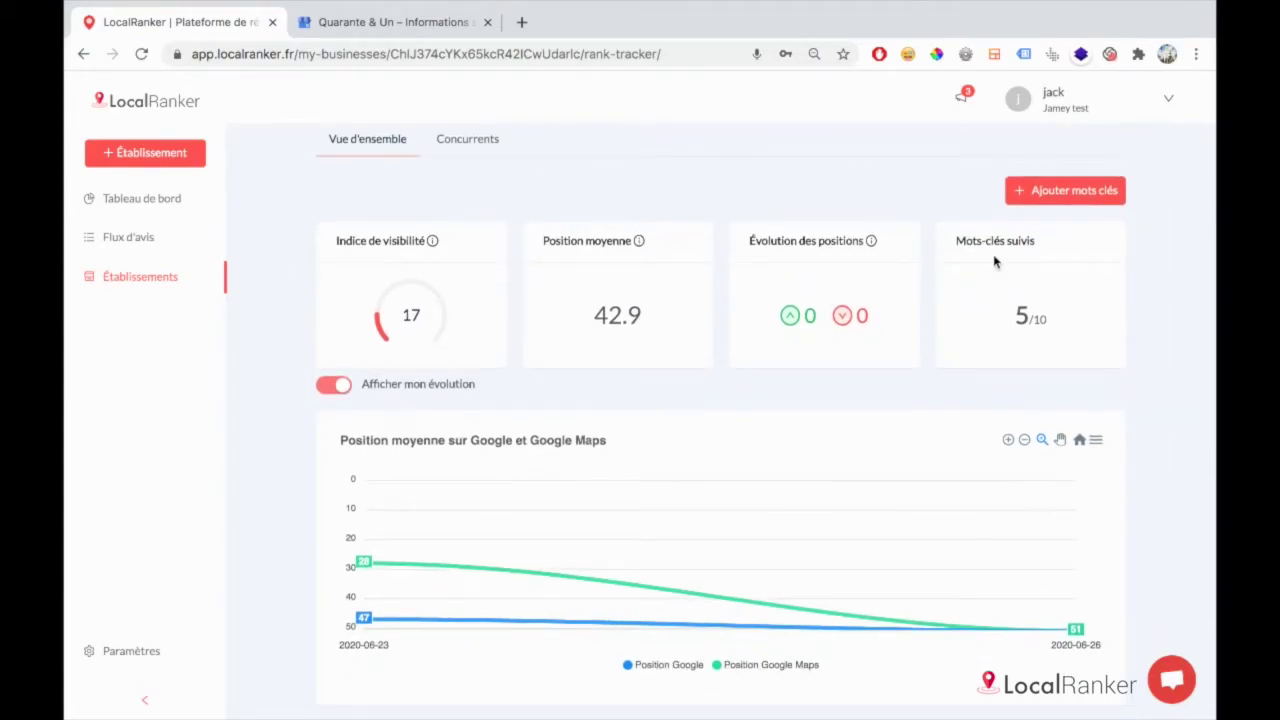
scroll(1000, 303, "down", 1)
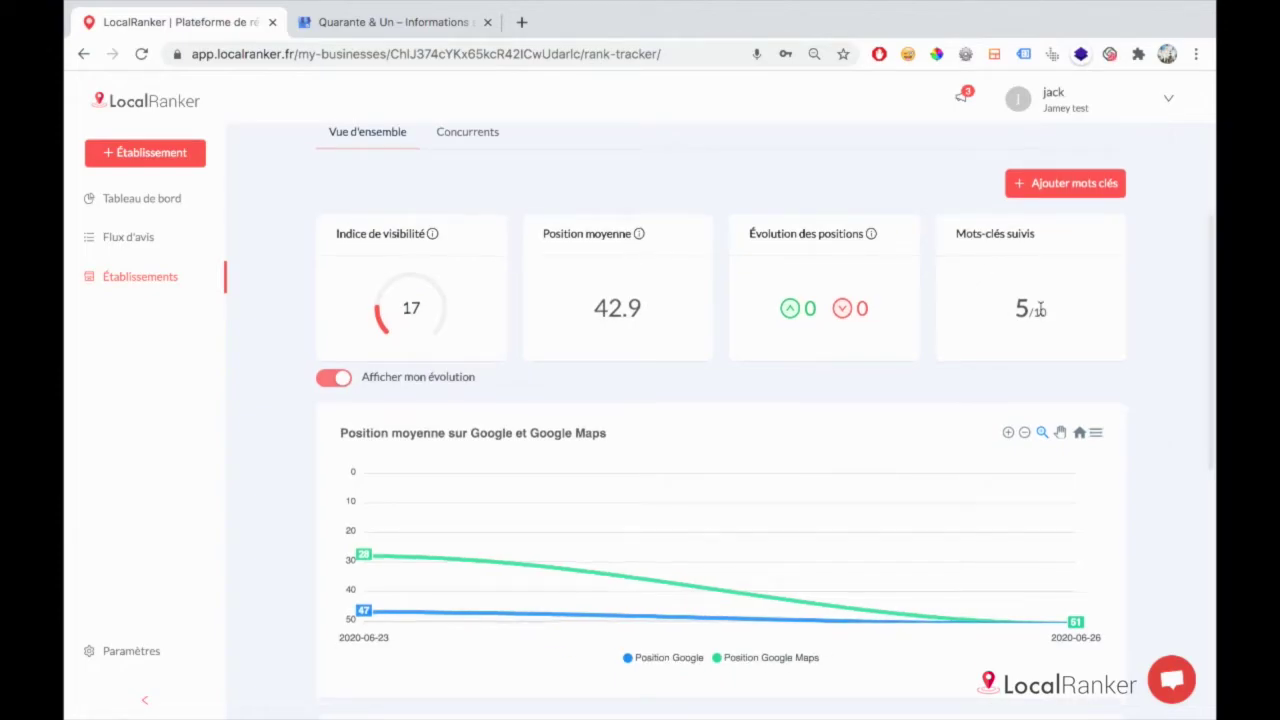
scroll(1034, 312, "down", 3)
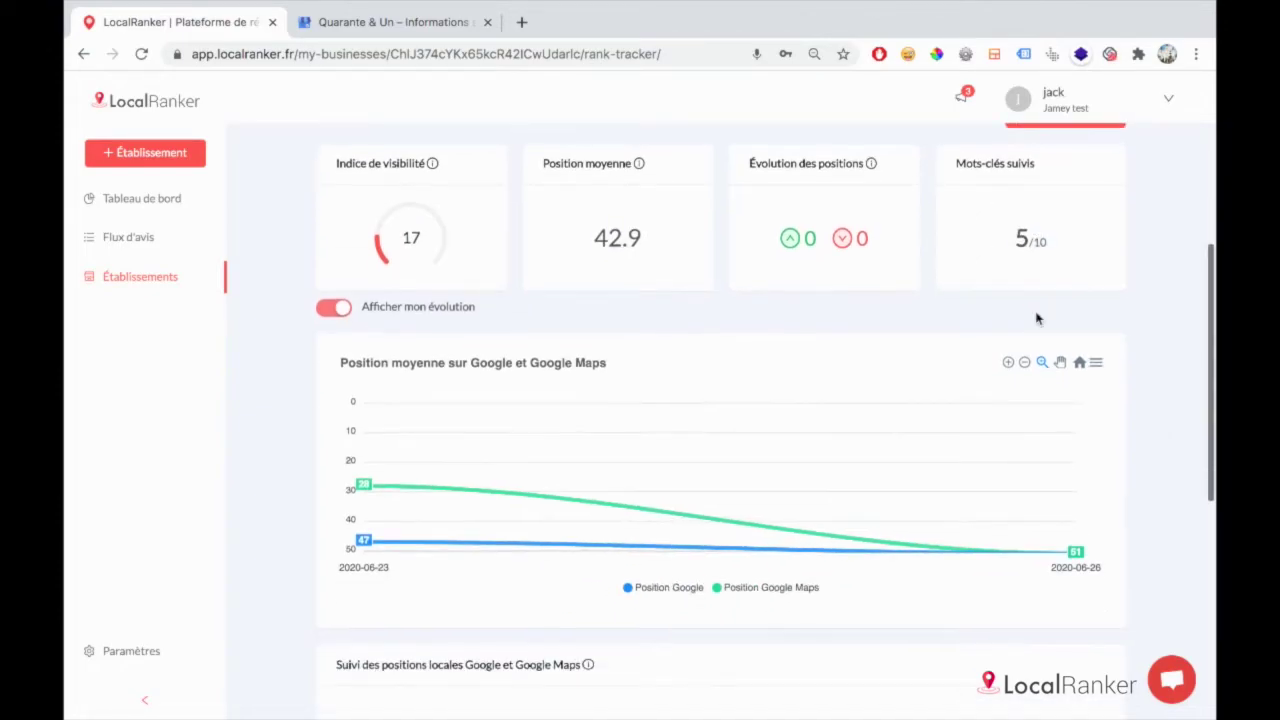
Step: Add "restaurant" as a tracked keyword with the postal code 75116 as its location
scroll(1036, 318, "up", 3)
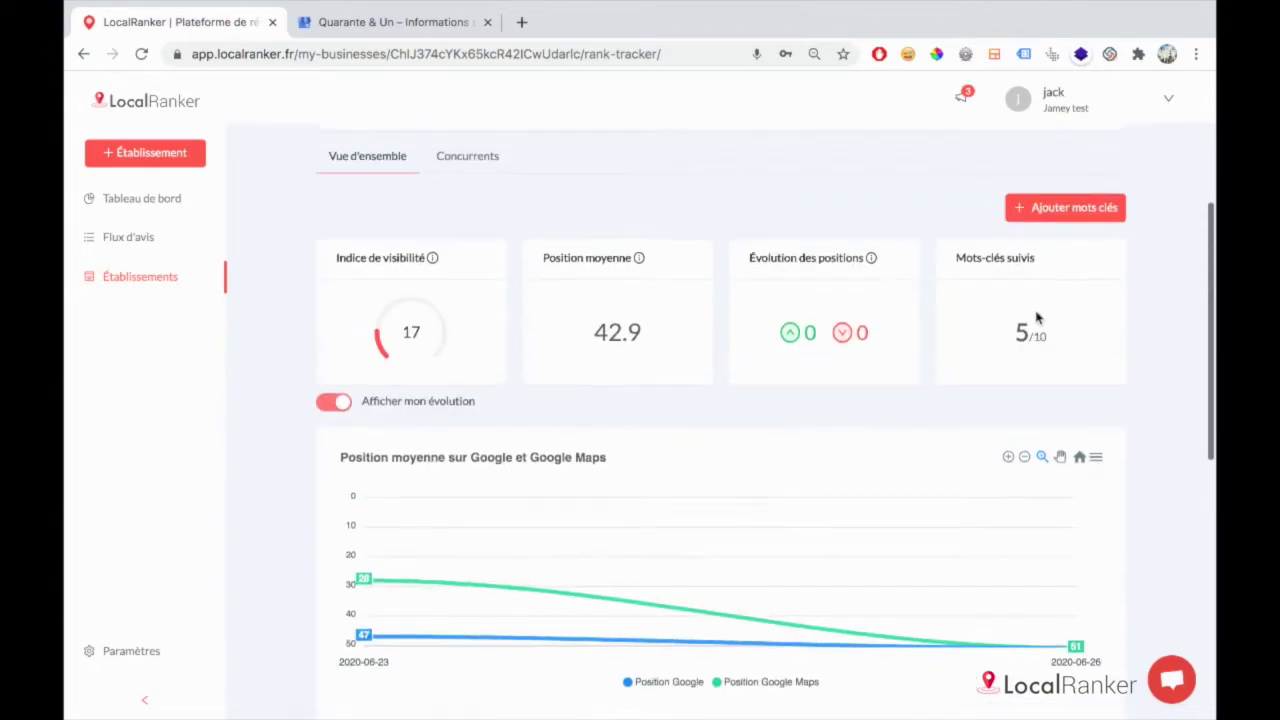
left_click(1048, 213)
left_click(831, 253)
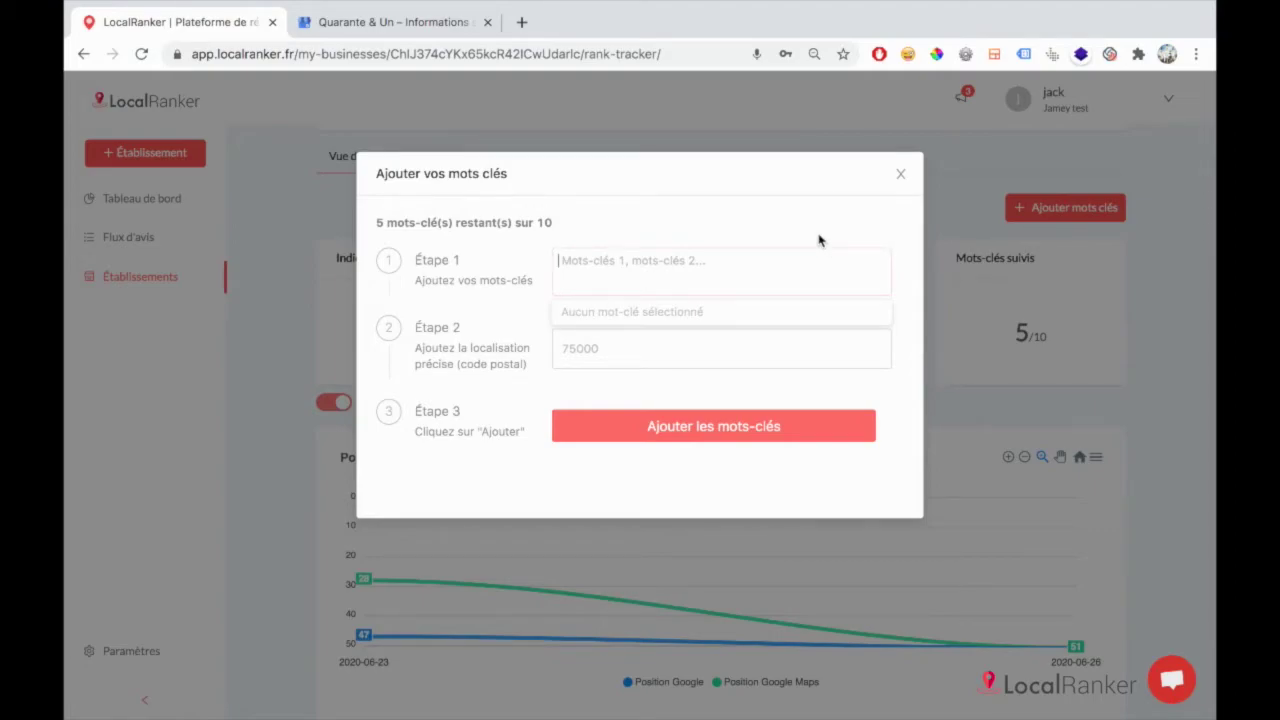
type("restau")
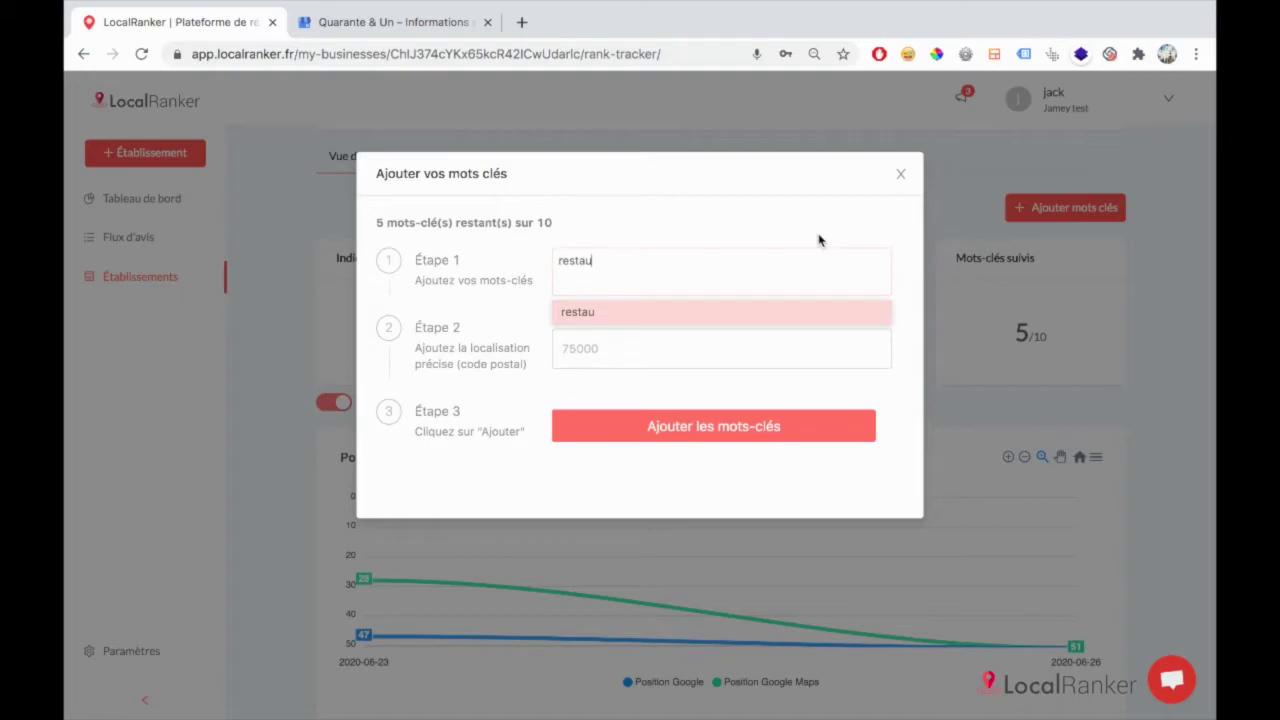
type("rant")
left_click(723, 320)
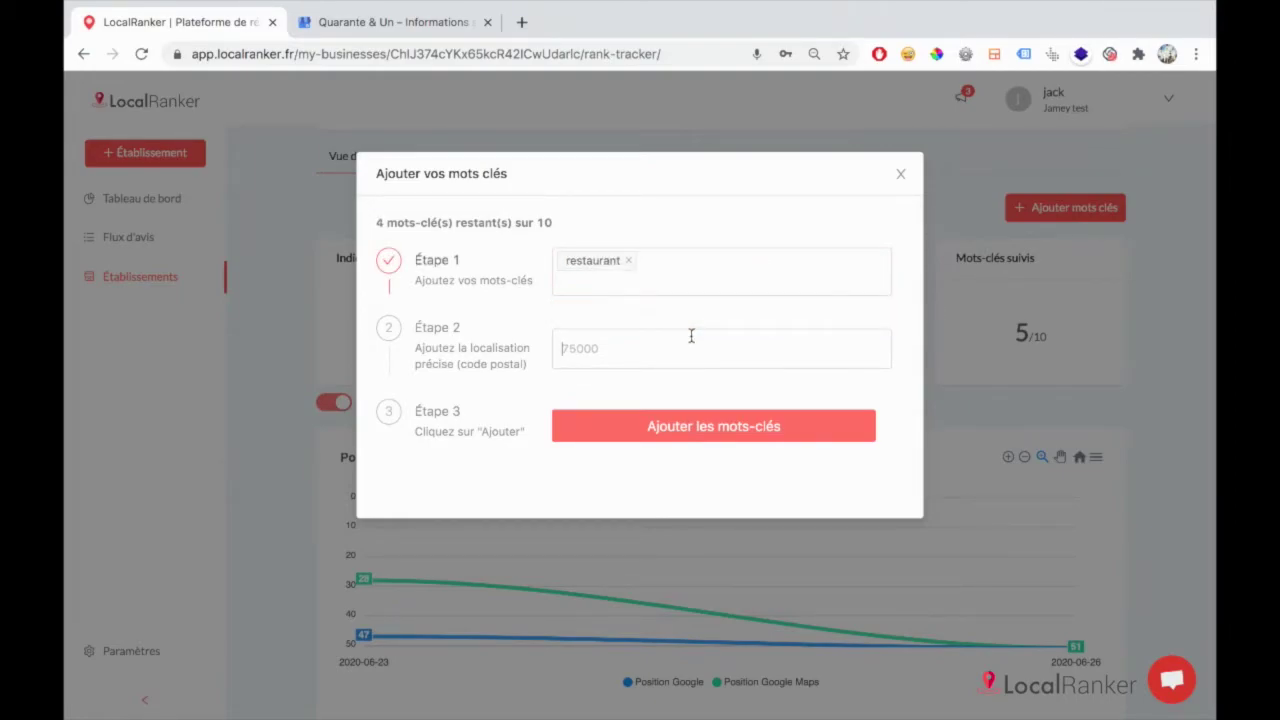
type("75116")
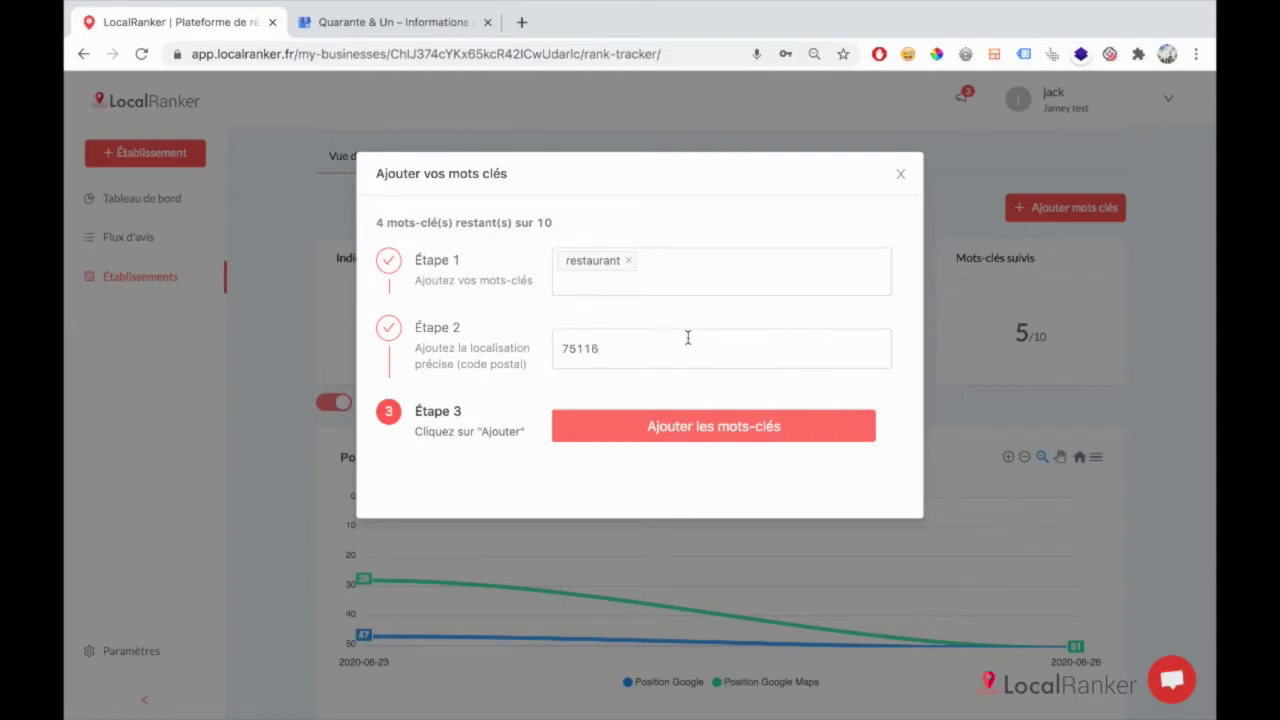
left_click(655, 436)
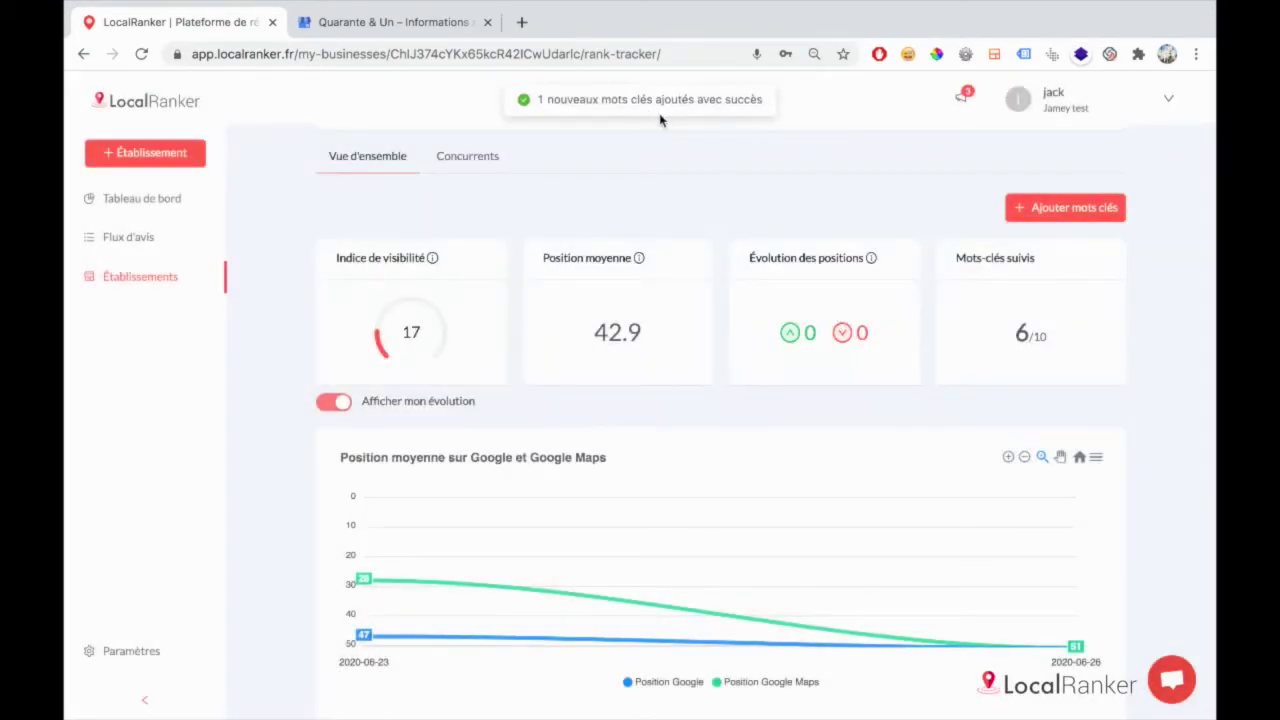
Step: Examine the average position chart for Google and Google Maps, comparing the values at its first and last dates
scroll(733, 229, "down", 1)
scroll(733, 229, "down", 1)
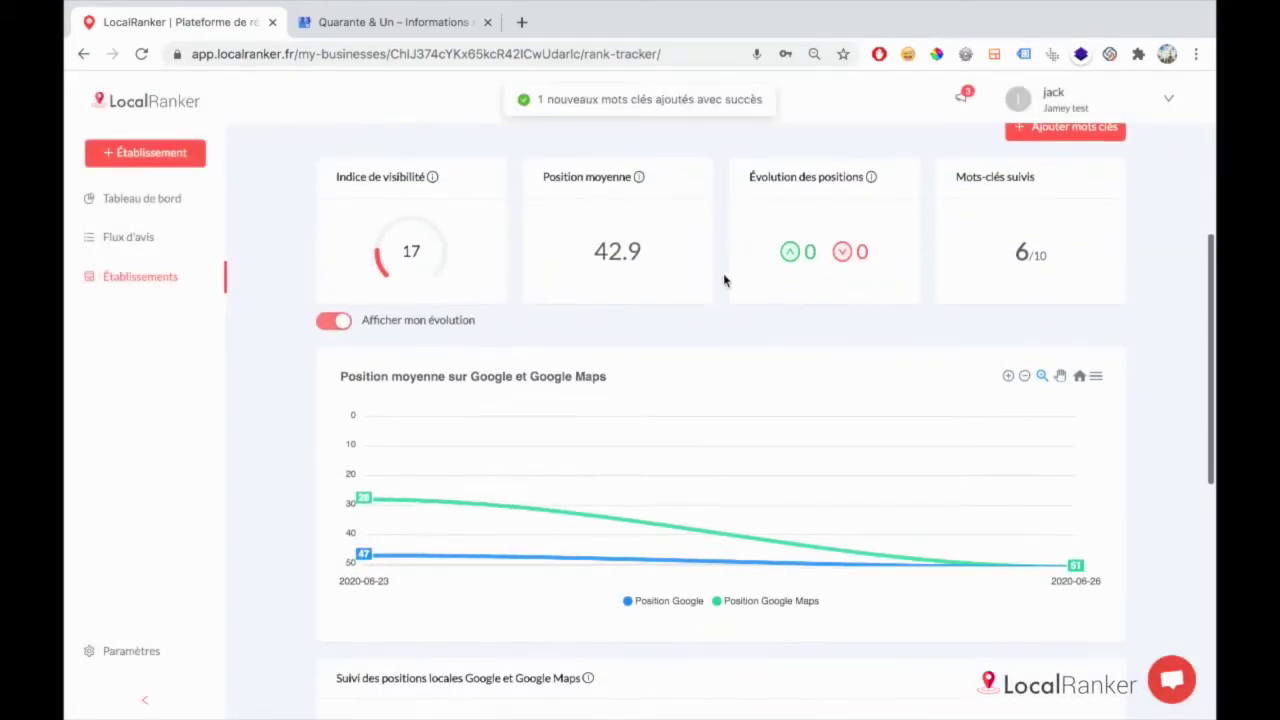
scroll(885, 355, "down", 1)
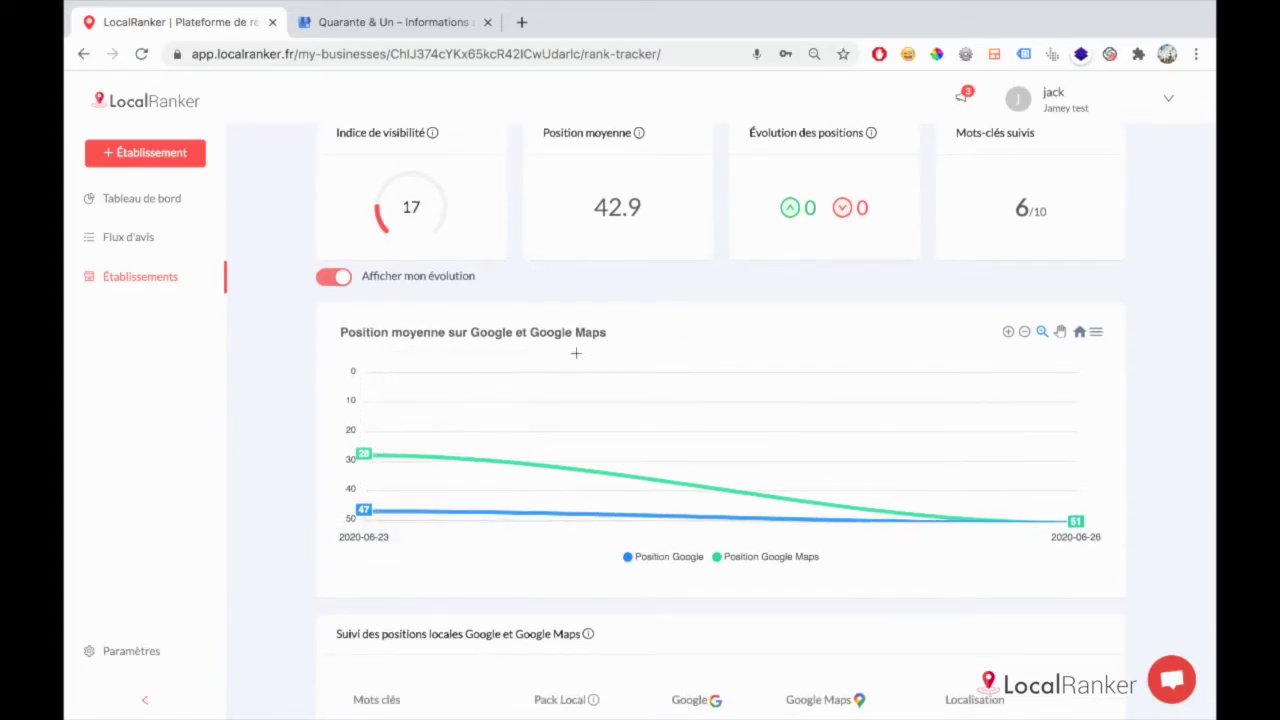
mouse_move(468, 424)
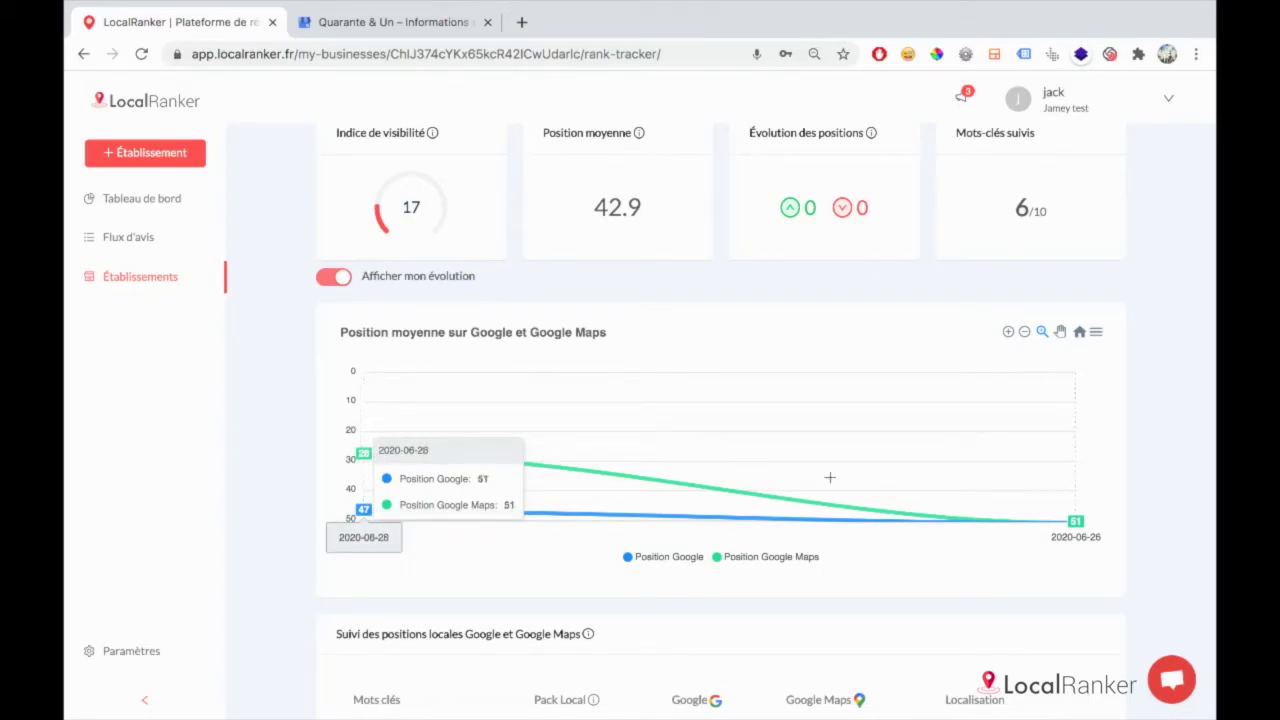
mouse_move(978, 493)
mouse_move(418, 494)
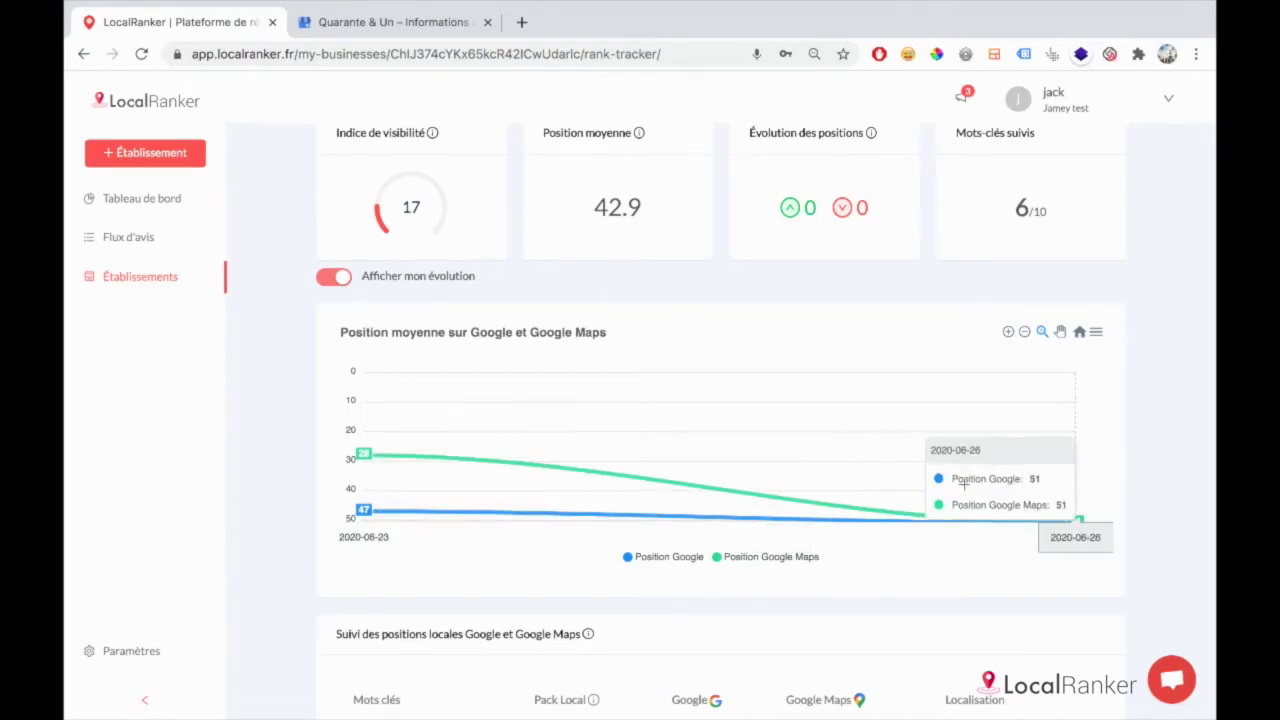
scroll(835, 470, "down", 2)
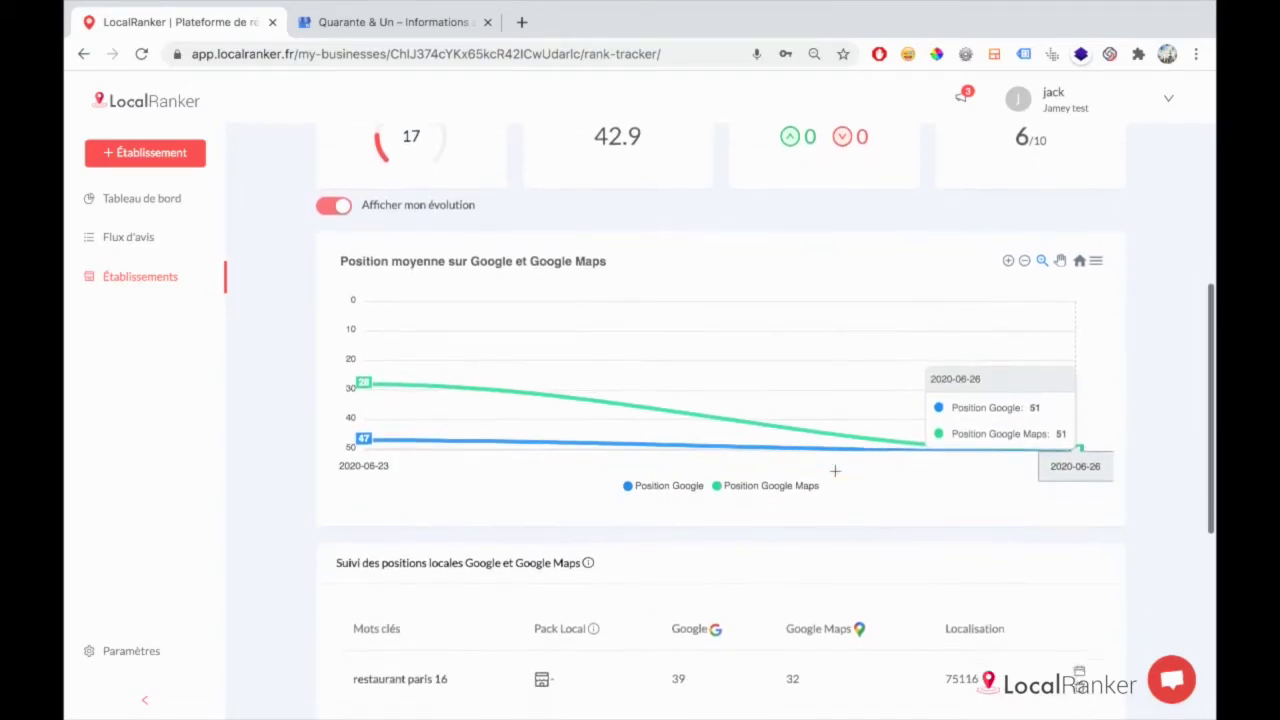
mouse_move(597, 397)
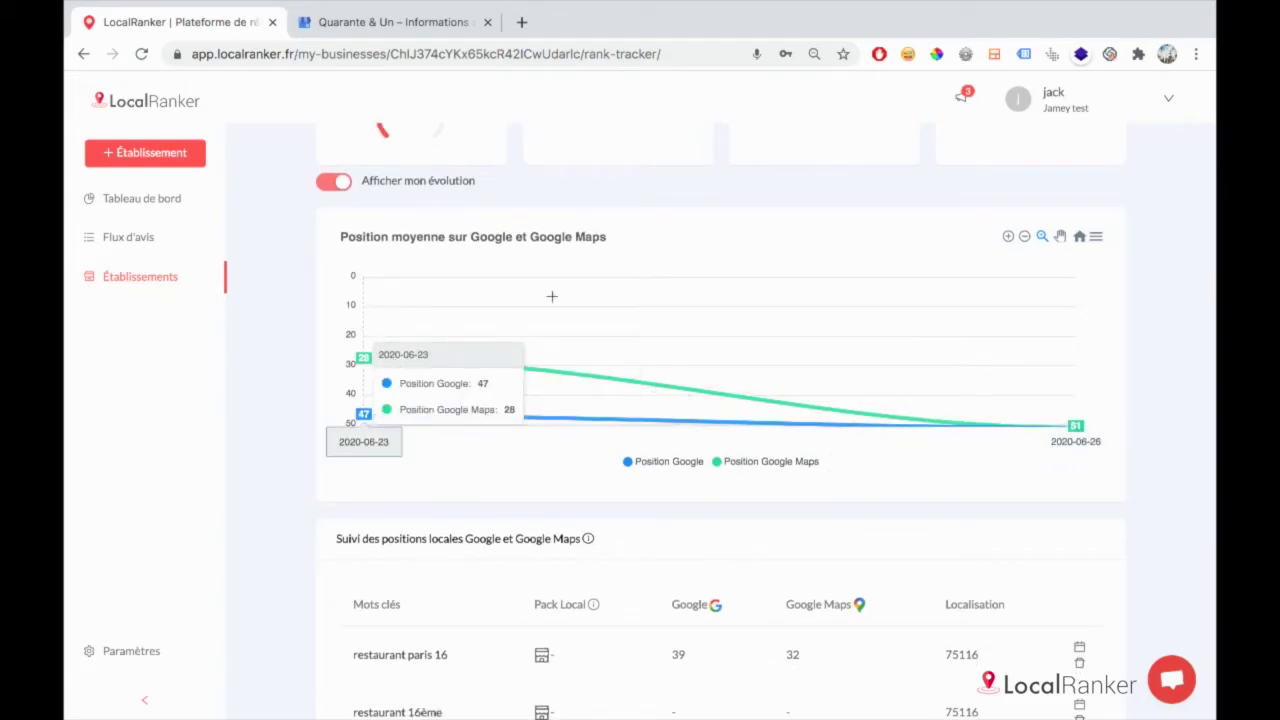
mouse_move(748, 352)
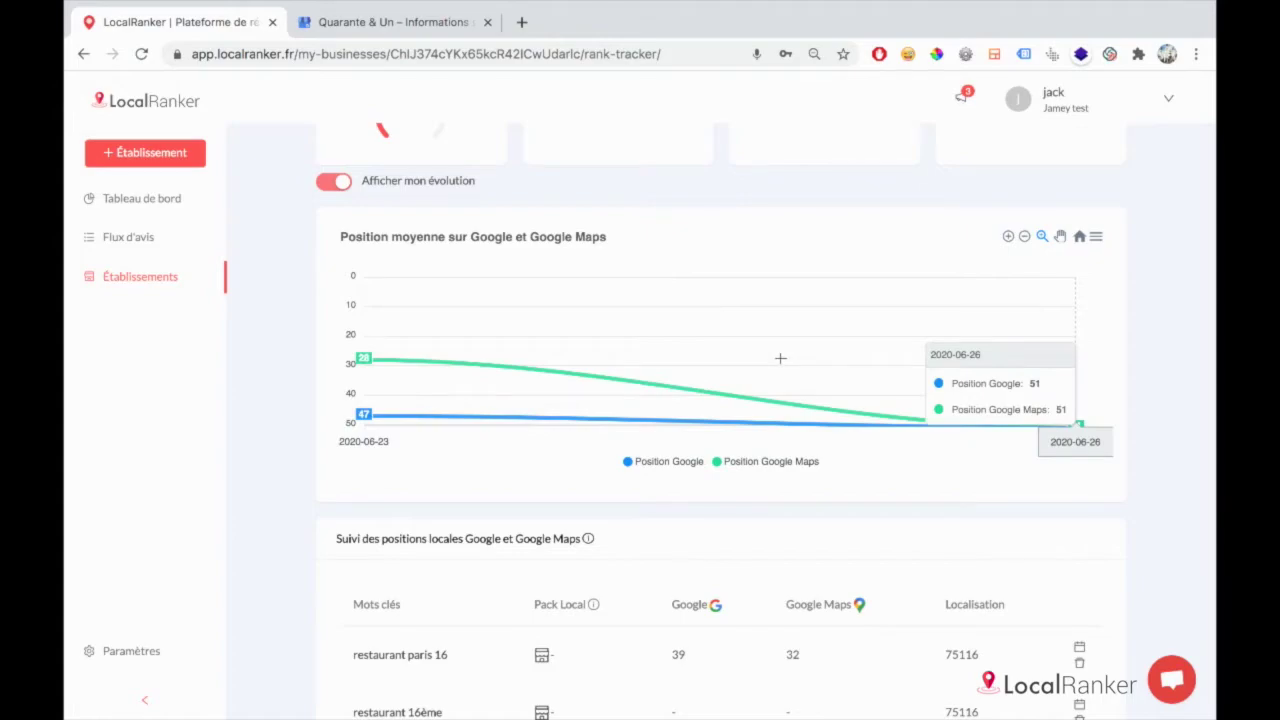
mouse_move(455, 368)
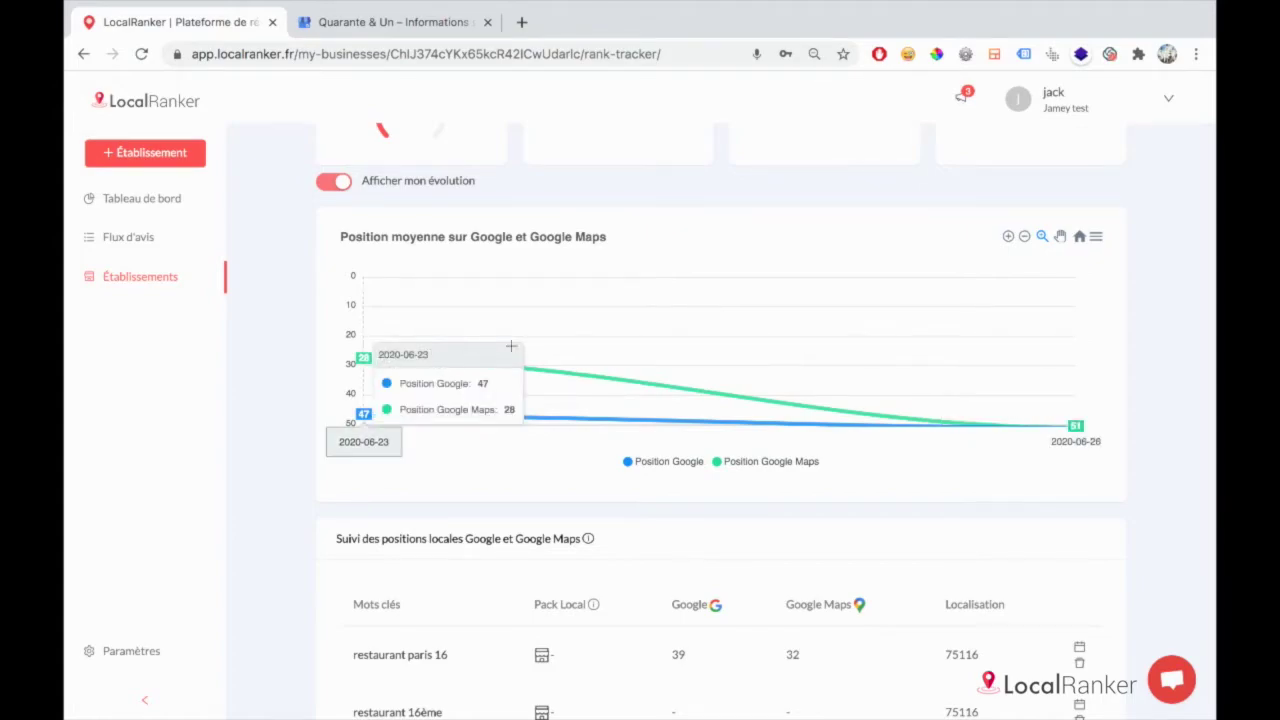
mouse_move(905, 374)
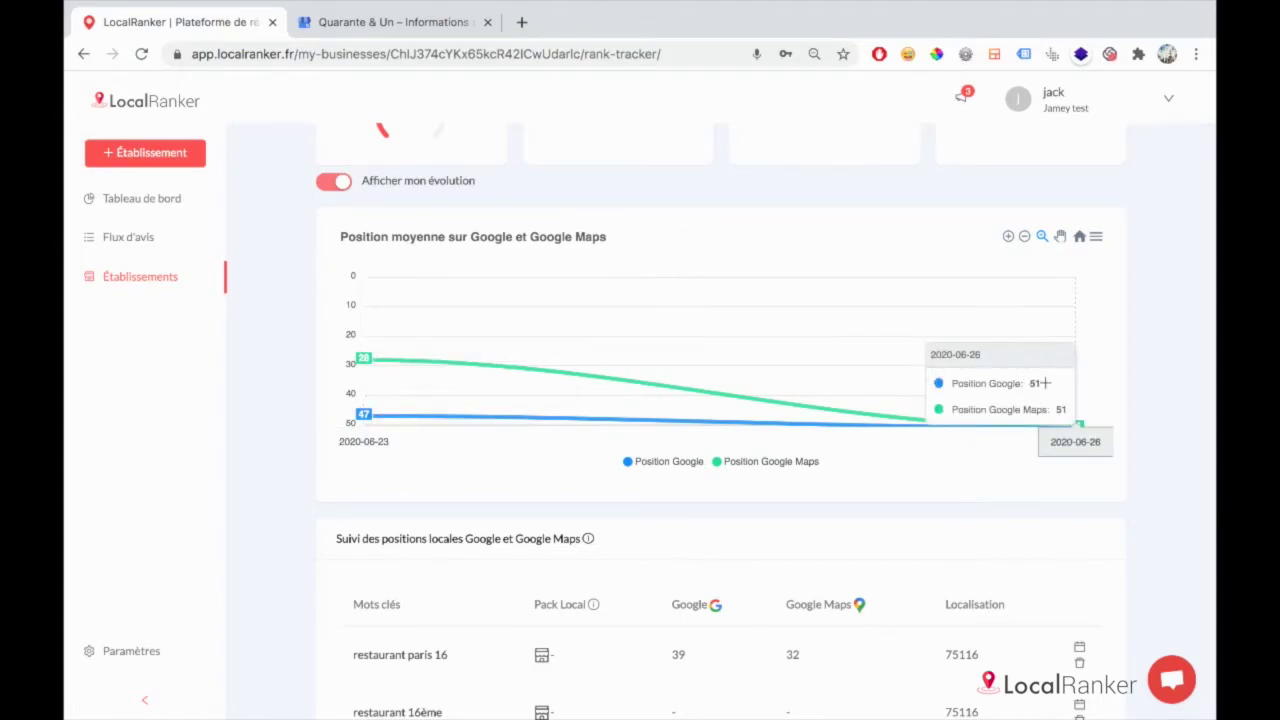
Step: Examine the tracked keywords table with each keyword's Local Pack, Google and Google Maps positions and location
scroll(816, 406, "down", 3)
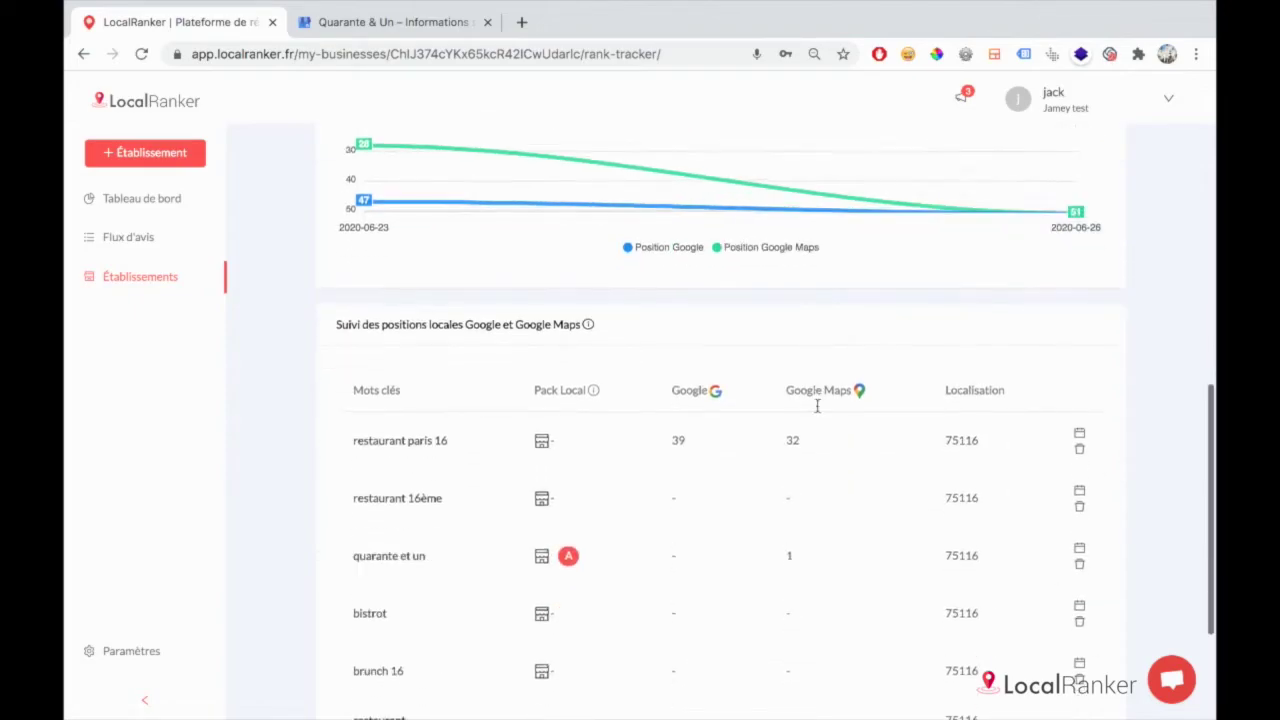
scroll(816, 406, "down", 2)
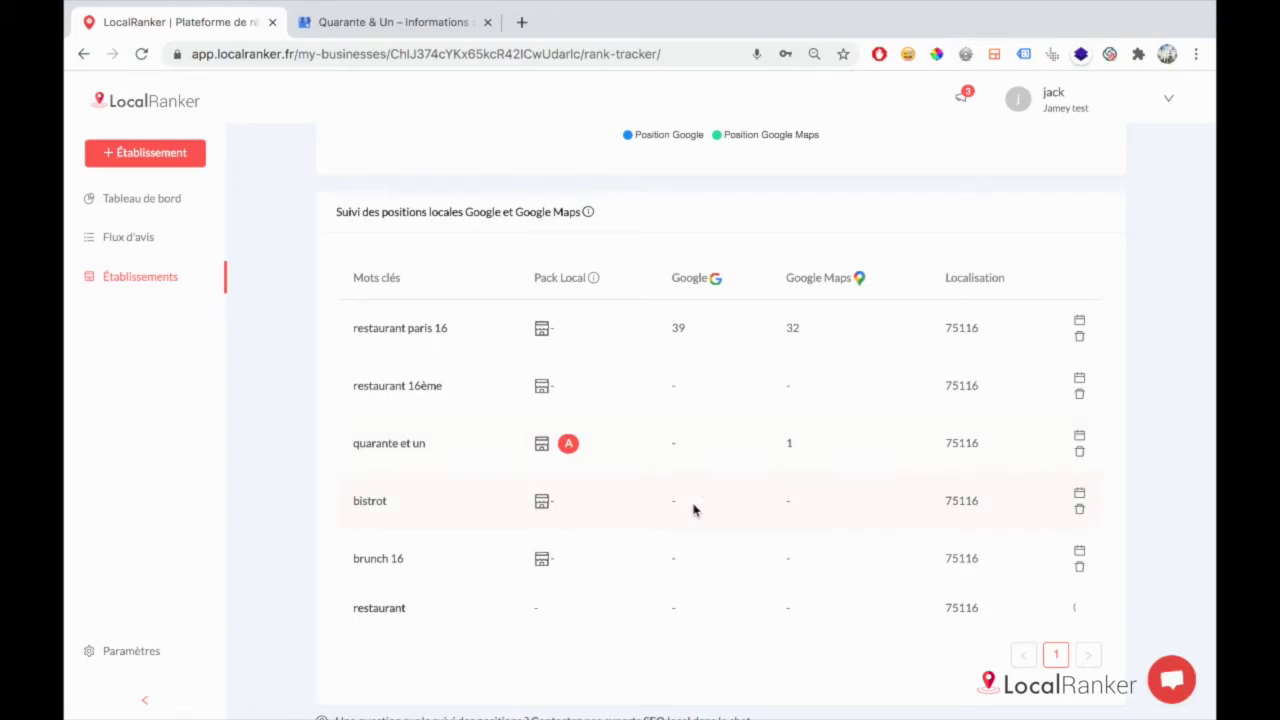
scroll(694, 510, "down", 1)
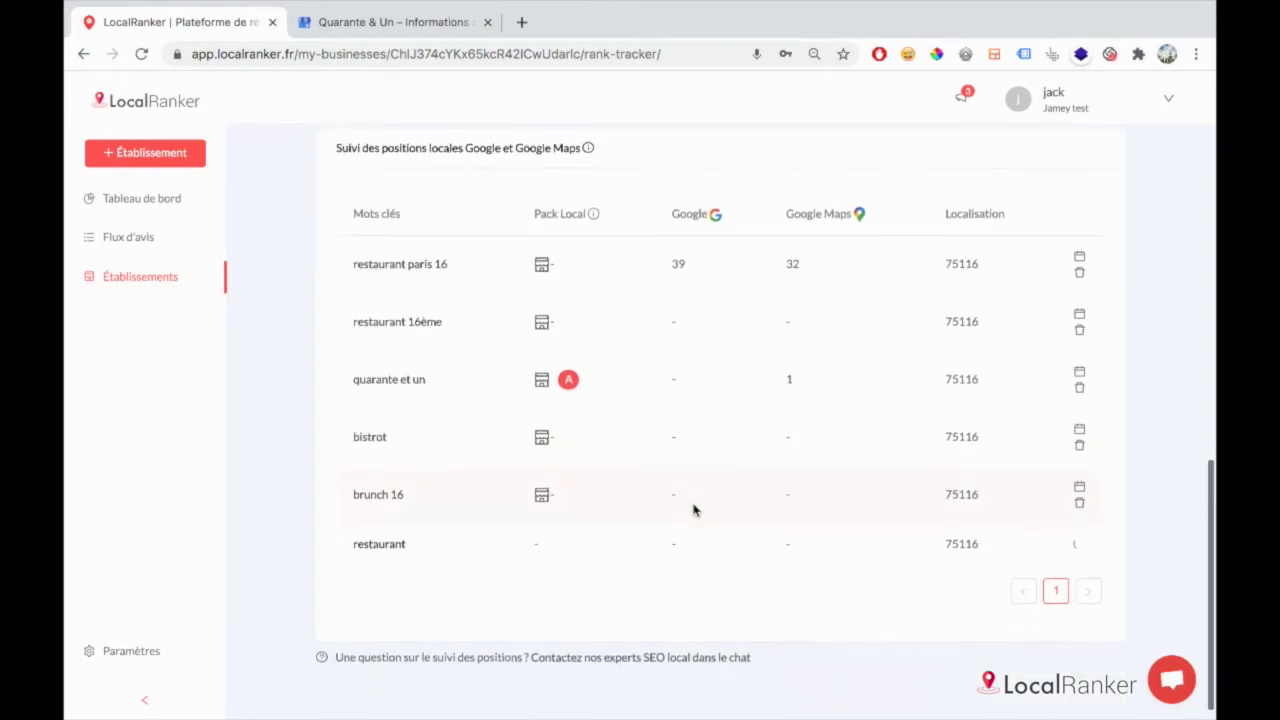
scroll(694, 510, "up", 1)
scroll(590, 365, "up", 1)
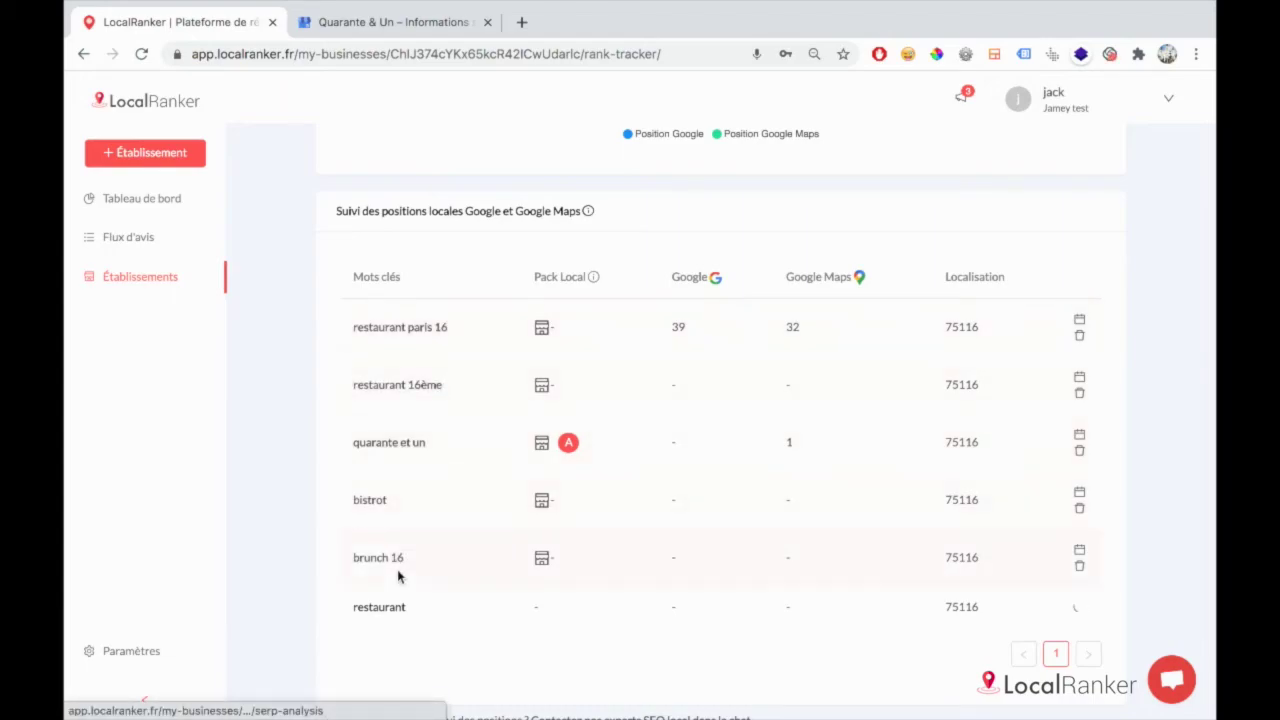
scroll(473, 495, "up", 3)
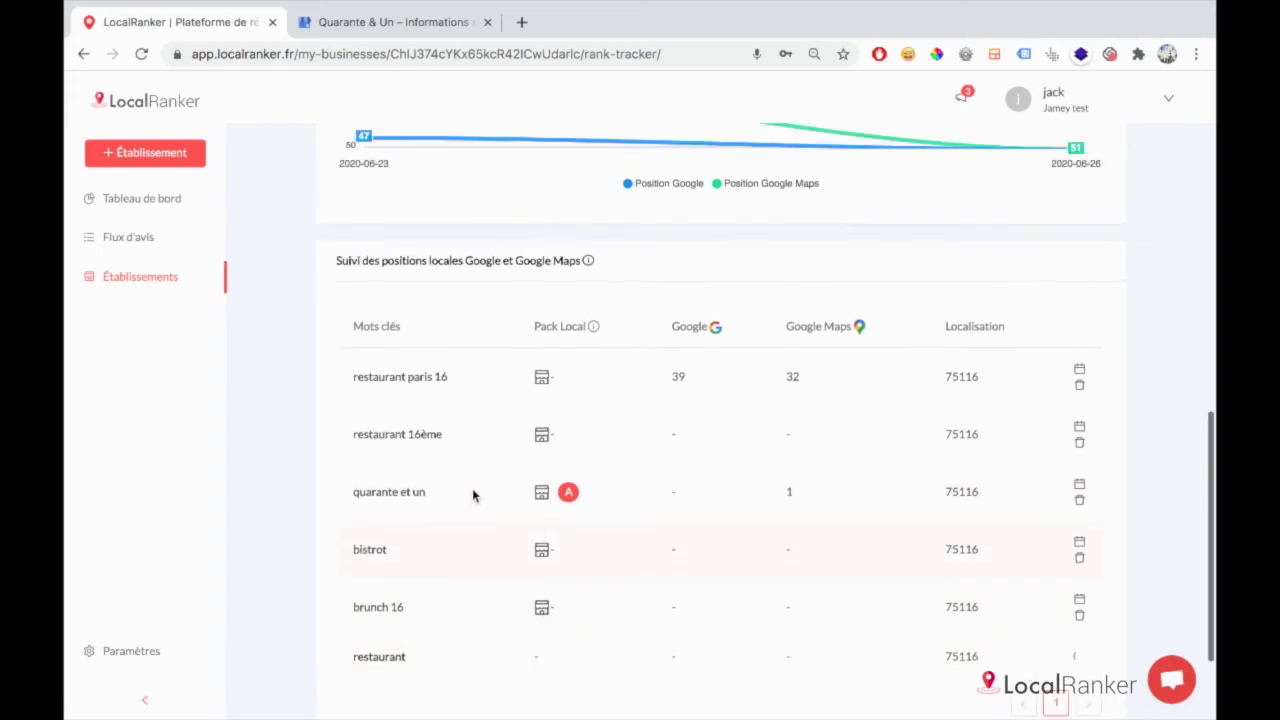
scroll(471, 489, "down", 3)
Step: Open the competitor analysis and review the detected sites with their occurrences, average positions and visibility indexes
scroll(474, 494, "up", 2)
scroll(500, 340, "up", 1)
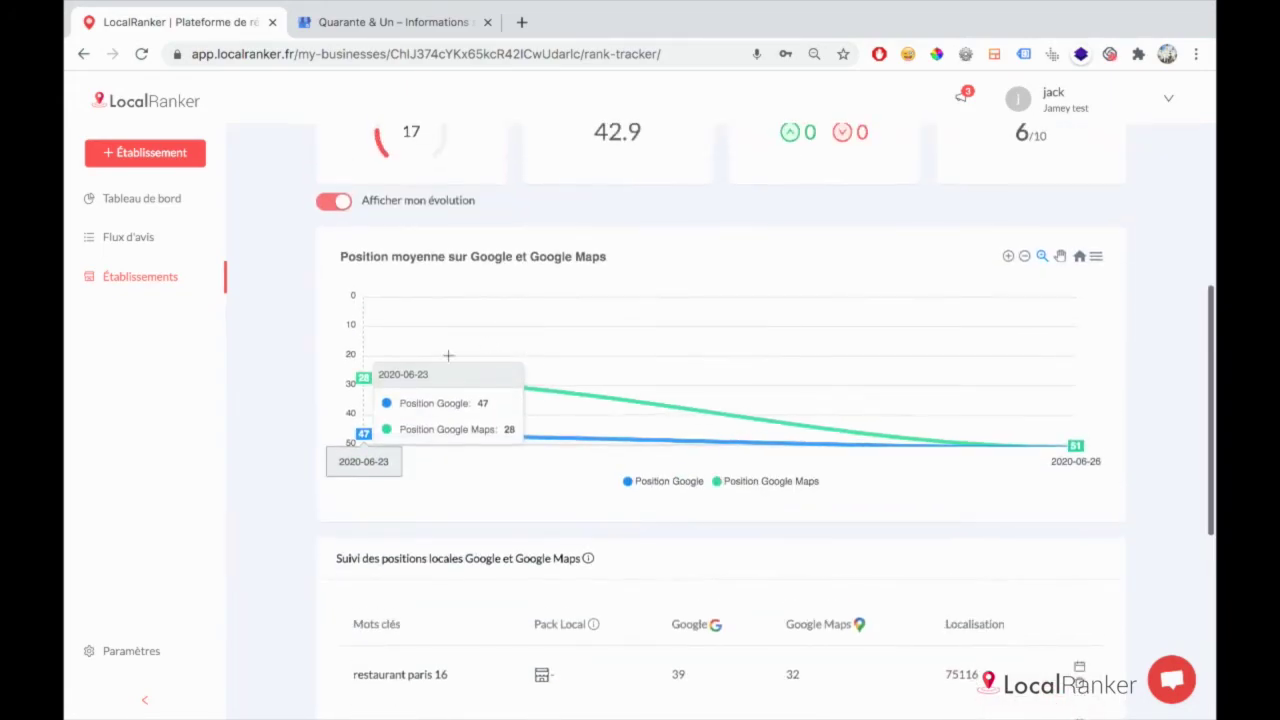
scroll(474, 295, "up", 1)
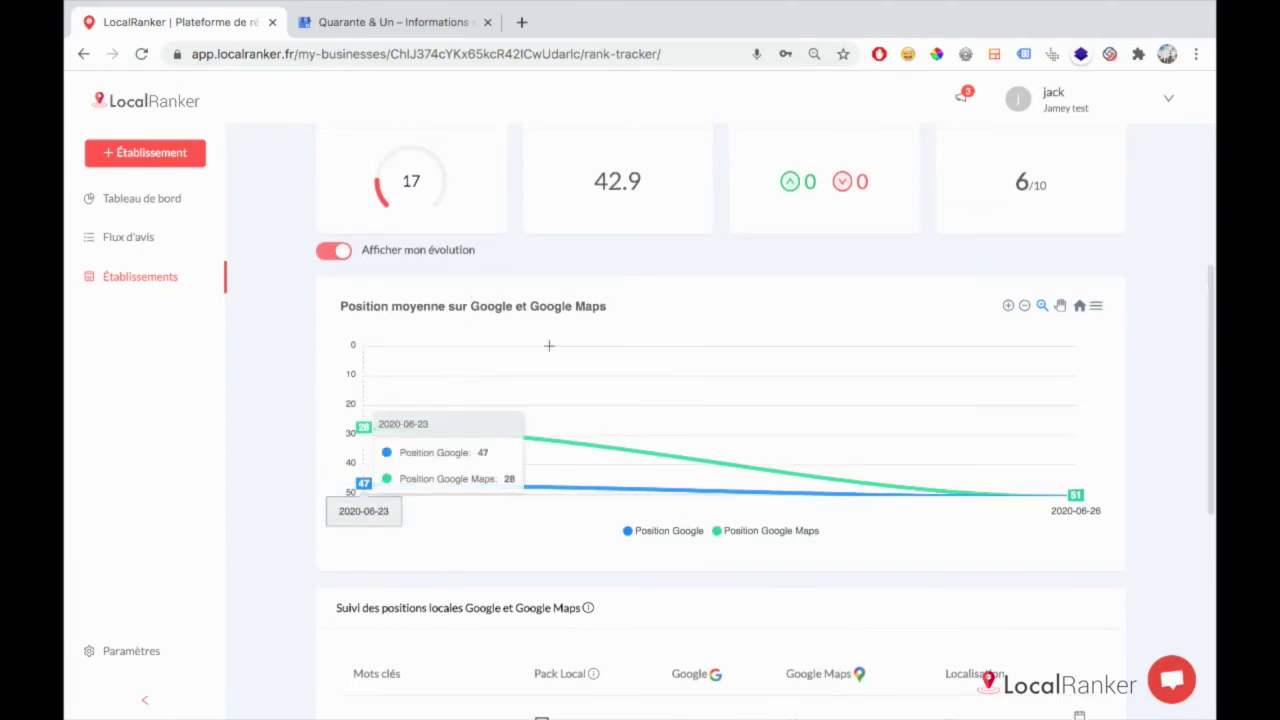
scroll(549, 351, "up", 4)
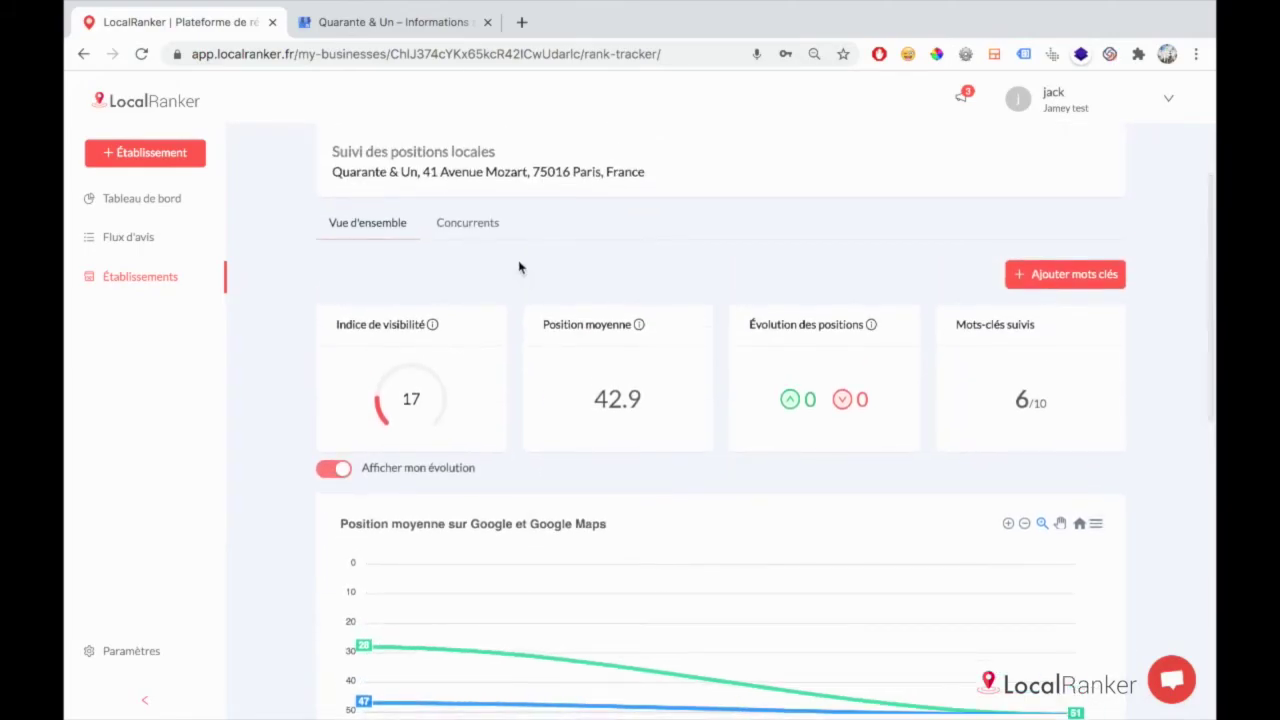
scroll(488, 258, "up", 1)
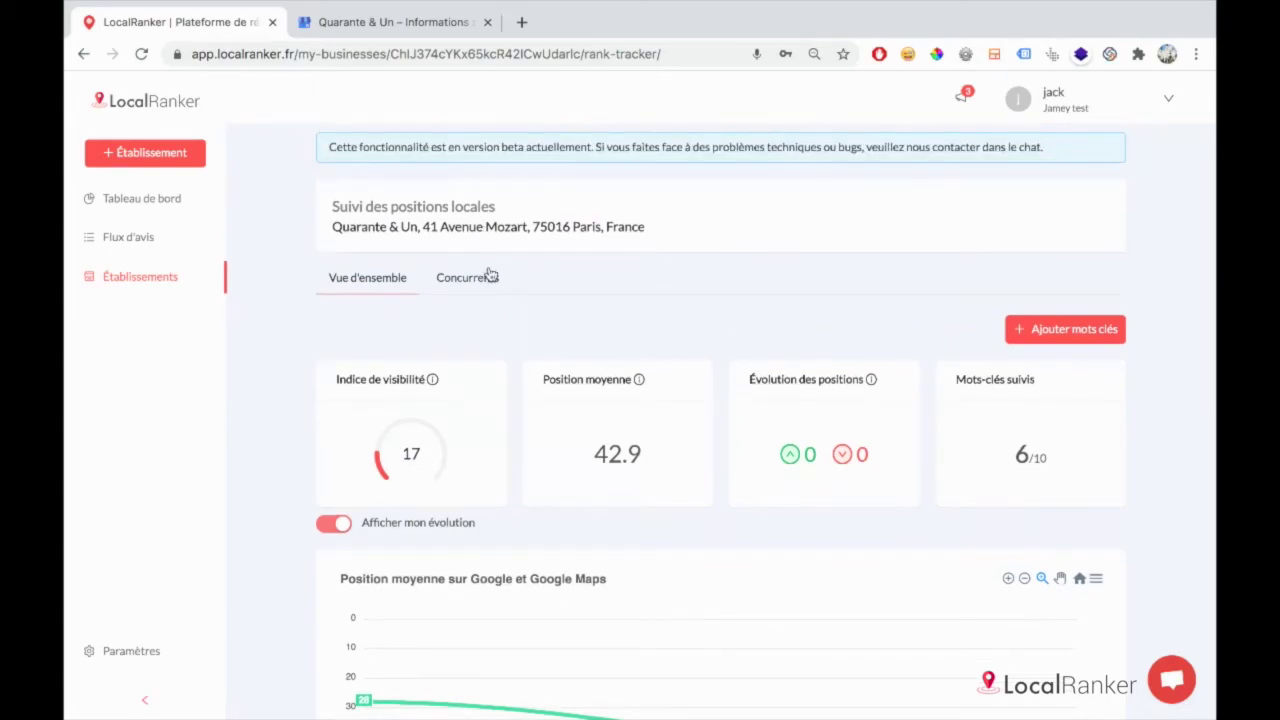
left_click(490, 276)
scroll(500, 348, "down", 1)
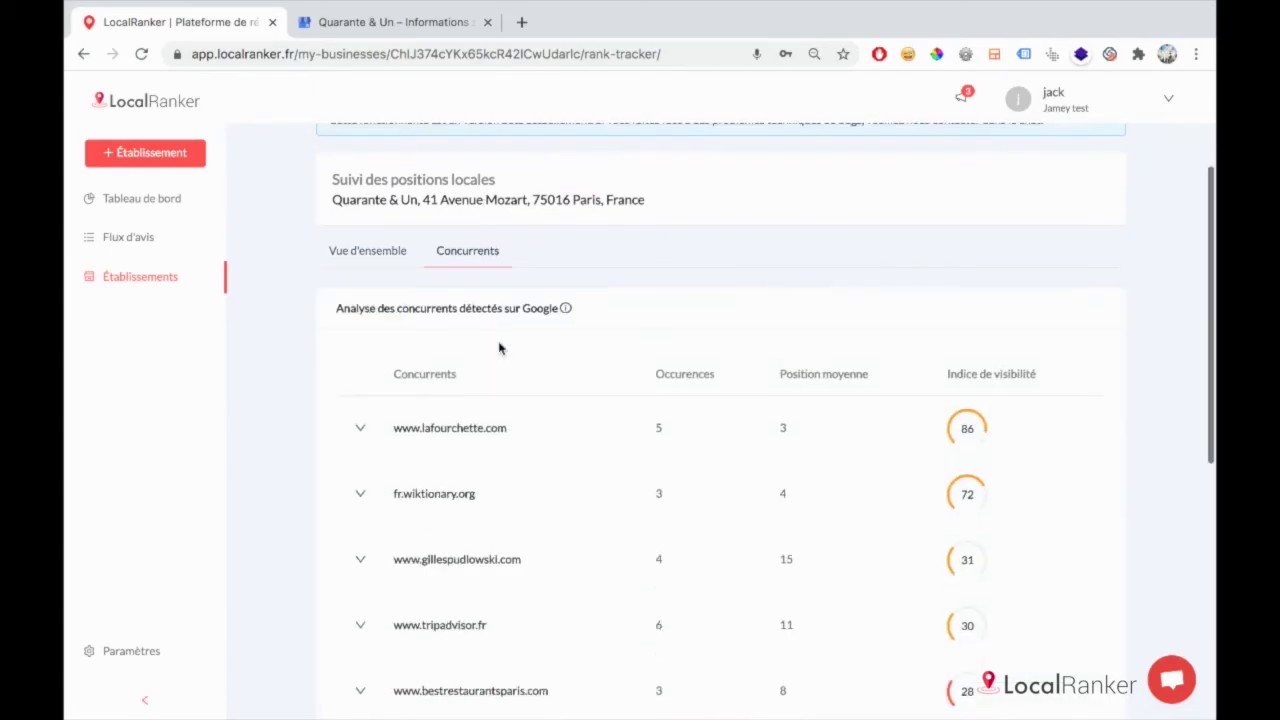
scroll(500, 348, "down", 4)
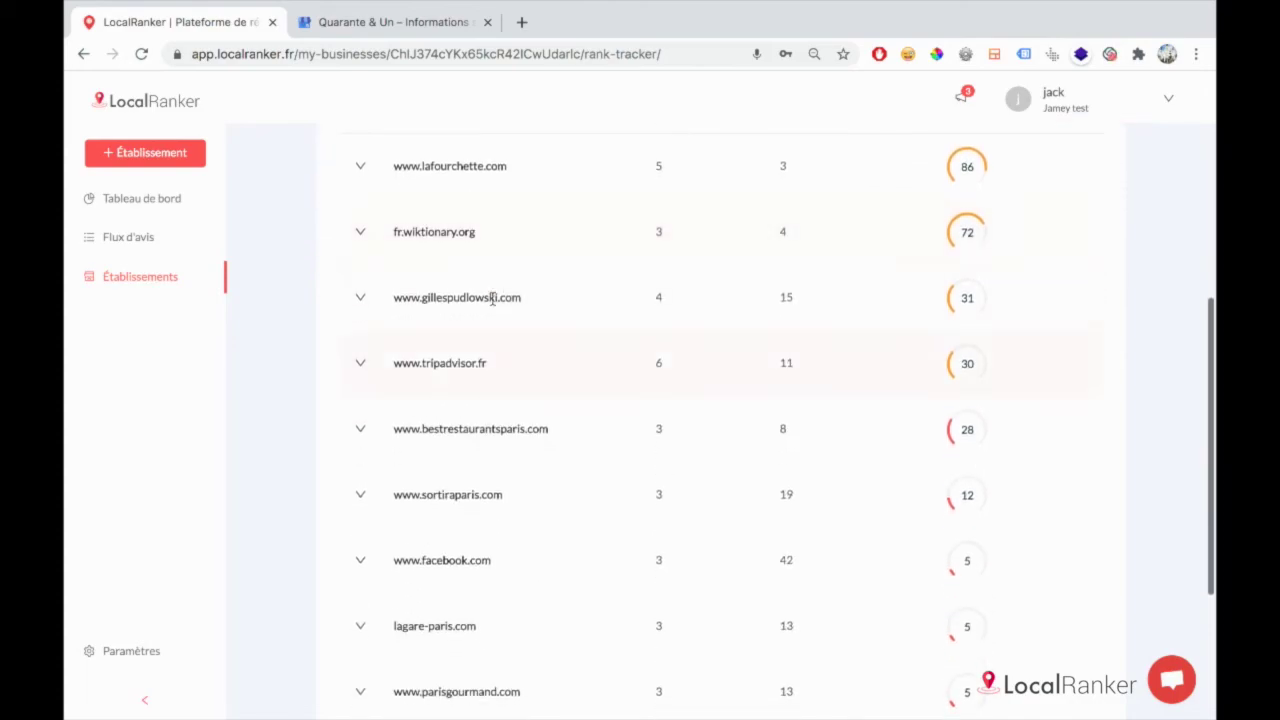
scroll(495, 263, "down", 2)
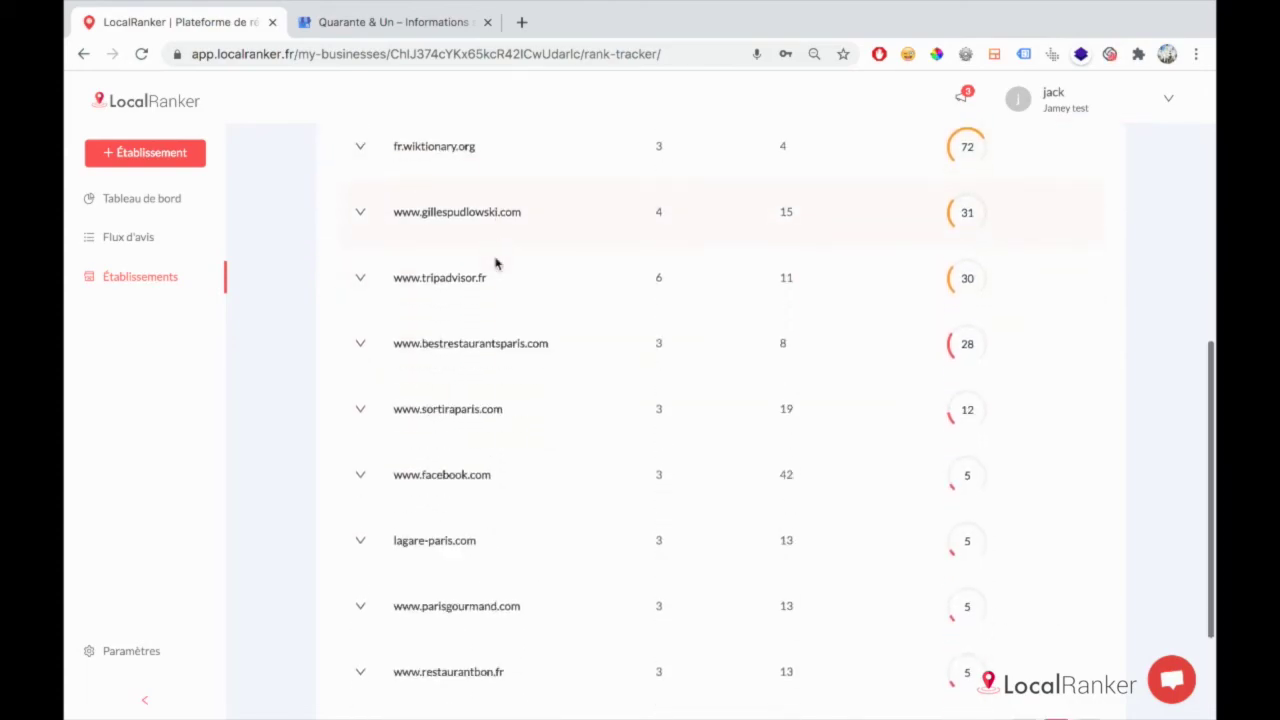
scroll(489, 255, "down", 1)
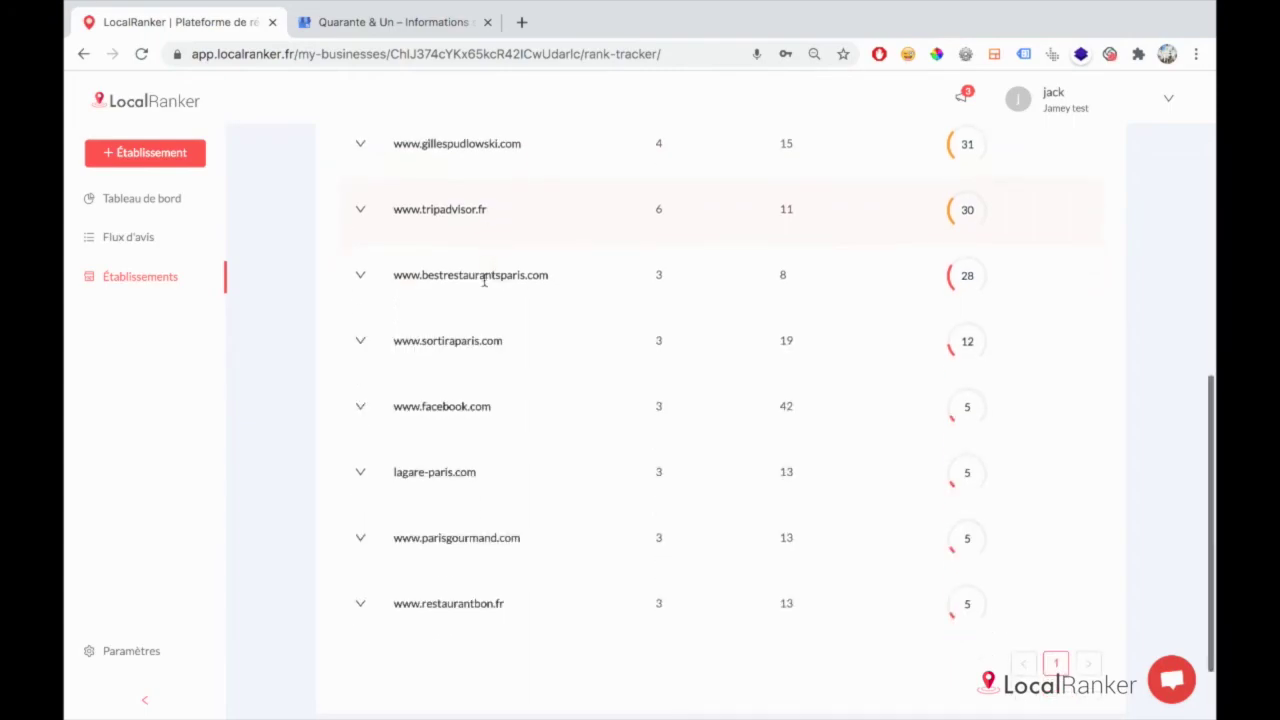
Step: Examine the remaining competitor sites detected on Google and read the explanation of what the competitor table covers
scroll(486, 294, "down", 1)
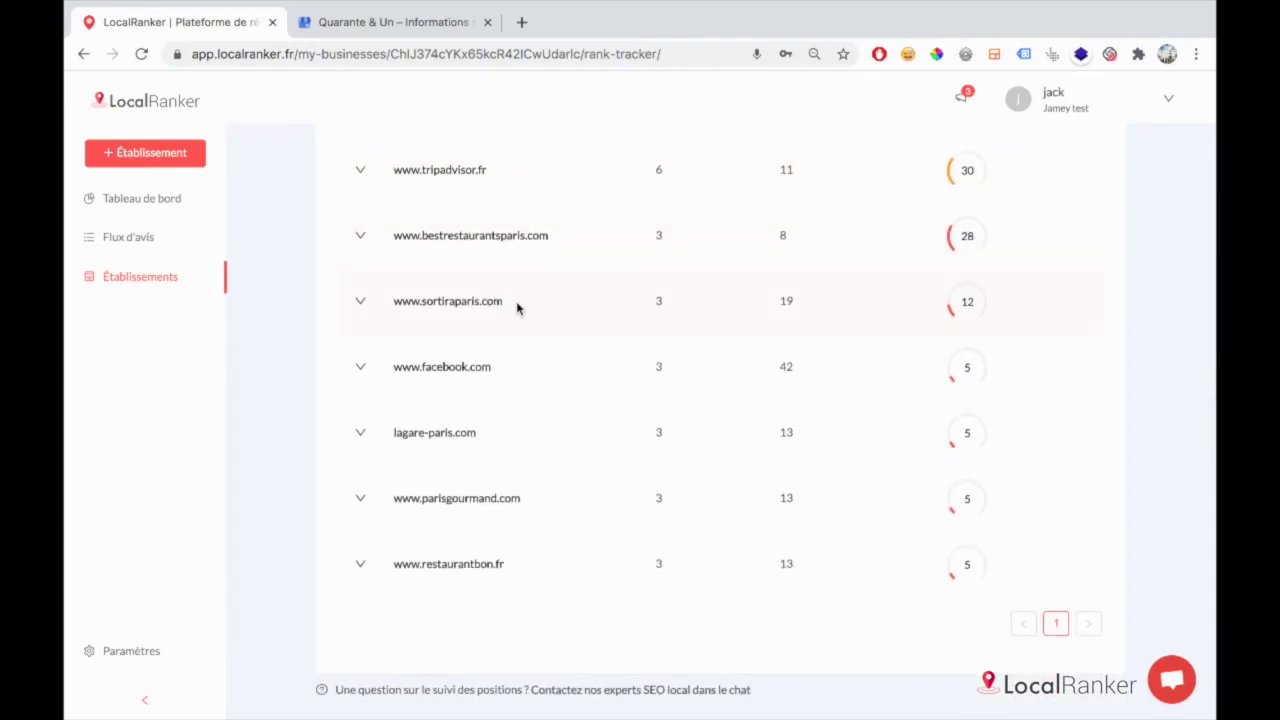
scroll(517, 304, "up", 1)
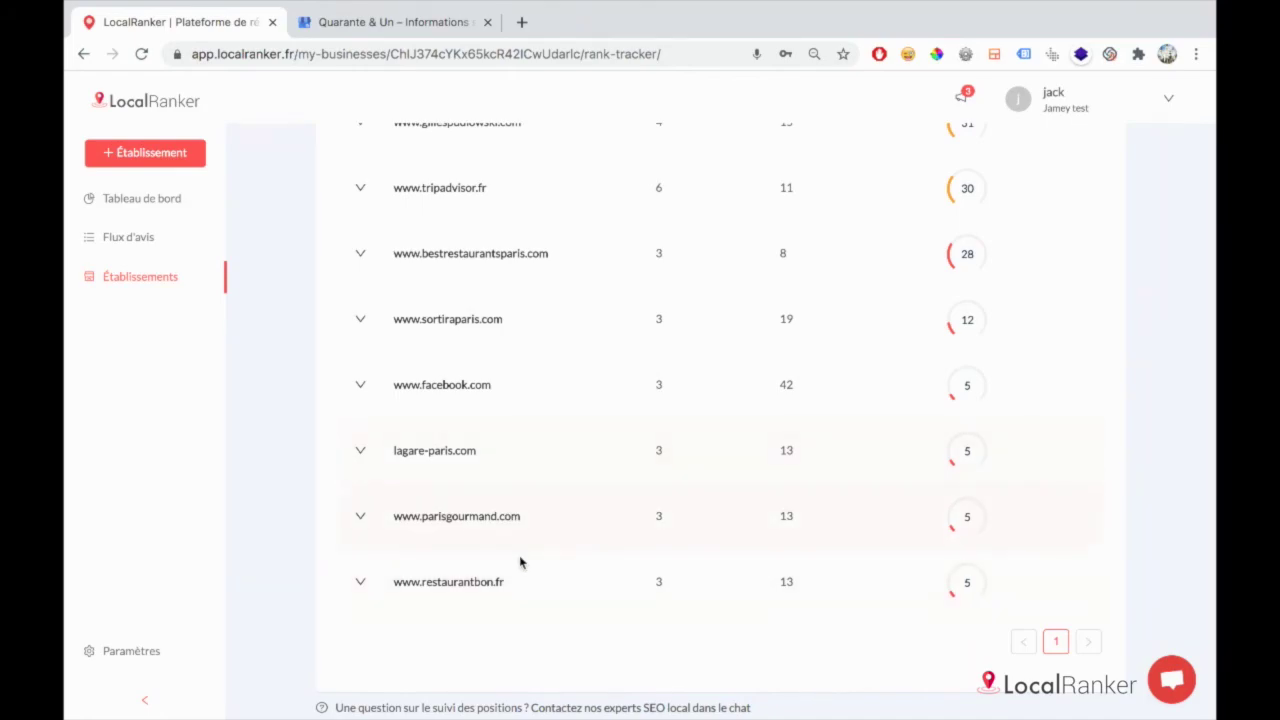
scroll(647, 535, "up", 7)
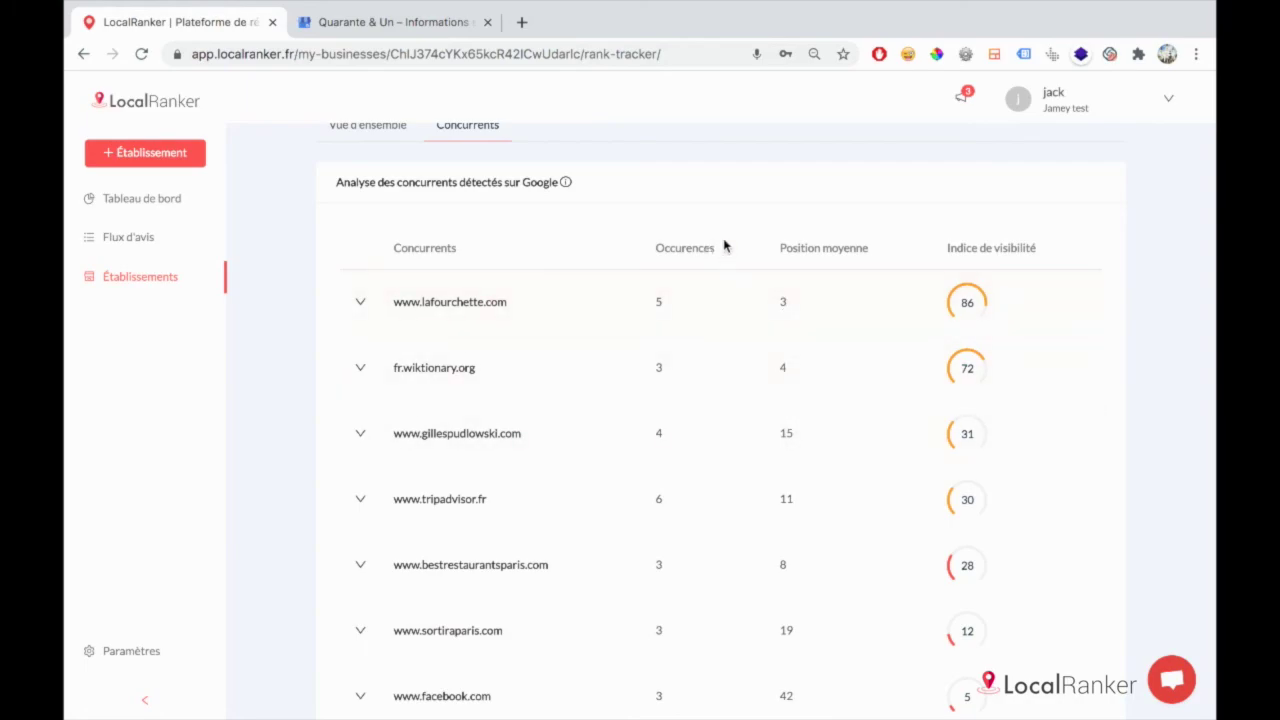
scroll(724, 246, "up", 1)
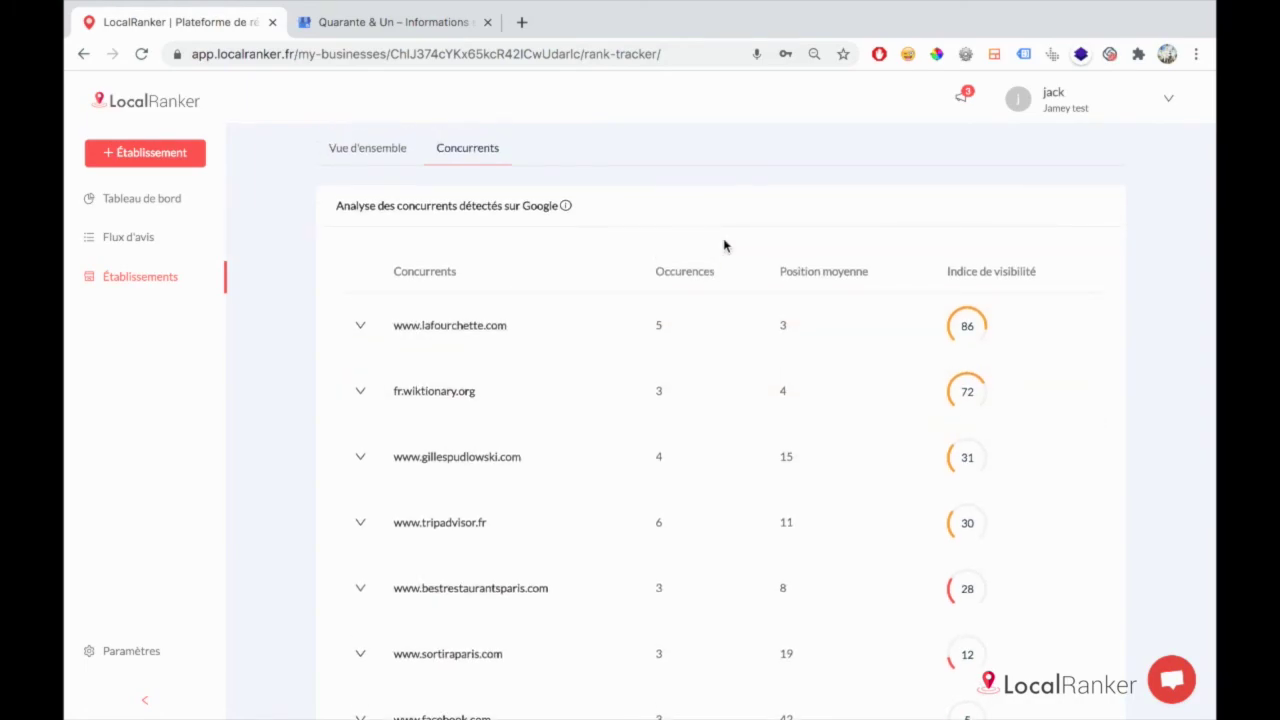
scroll(724, 246, "up", 1)
mouse_move(543, 241)
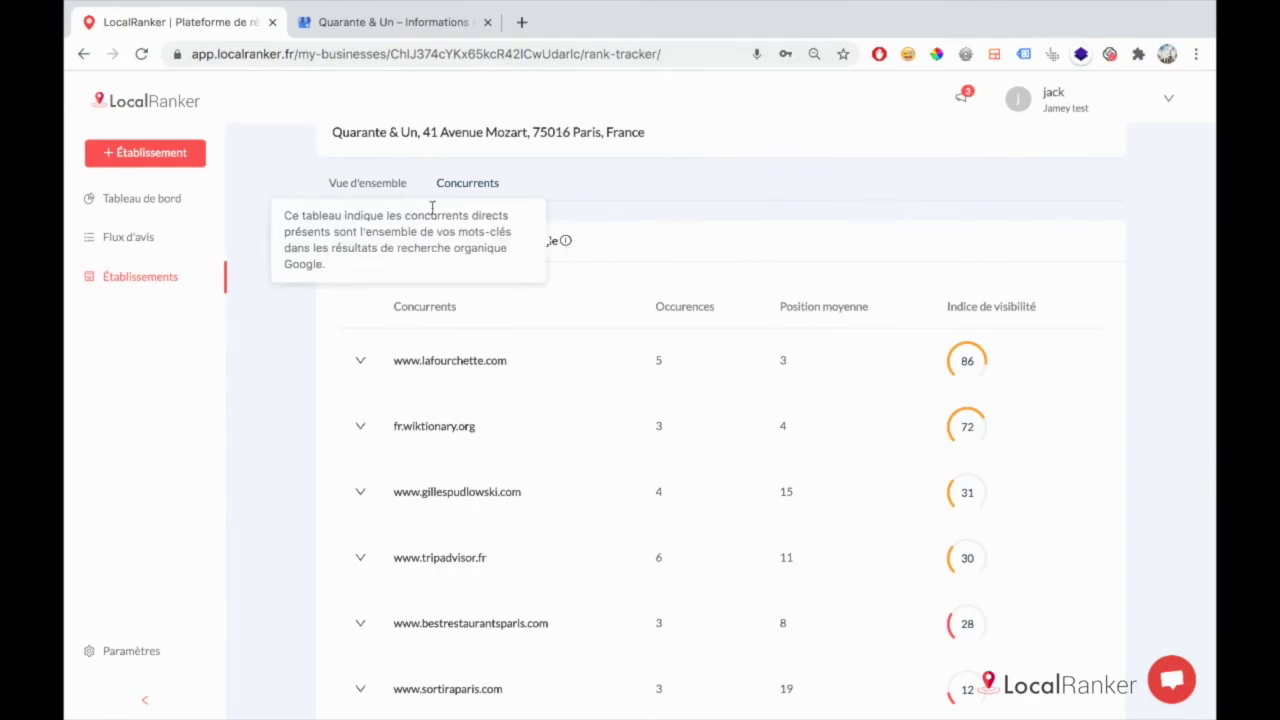
Step: Return to the rank tracking overview and review its summary indicators, average position chart and tracked keywords table
left_click(398, 192)
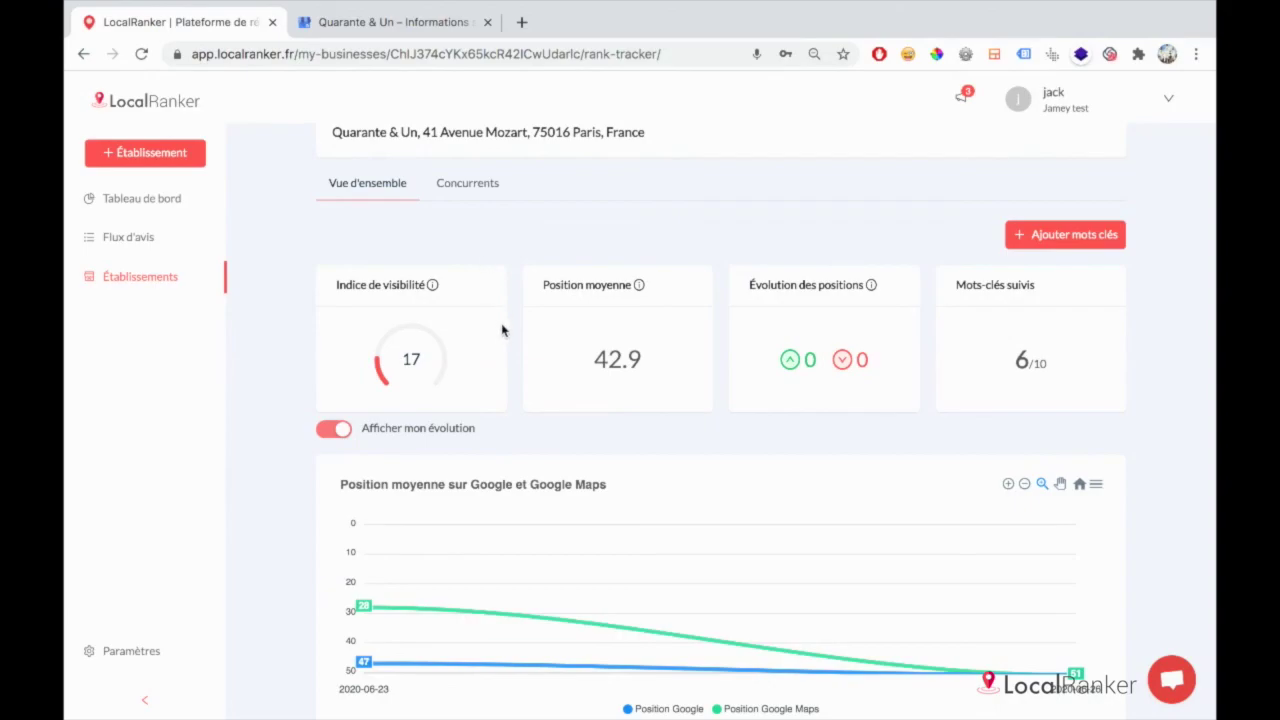
scroll(504, 338, "down", 5)
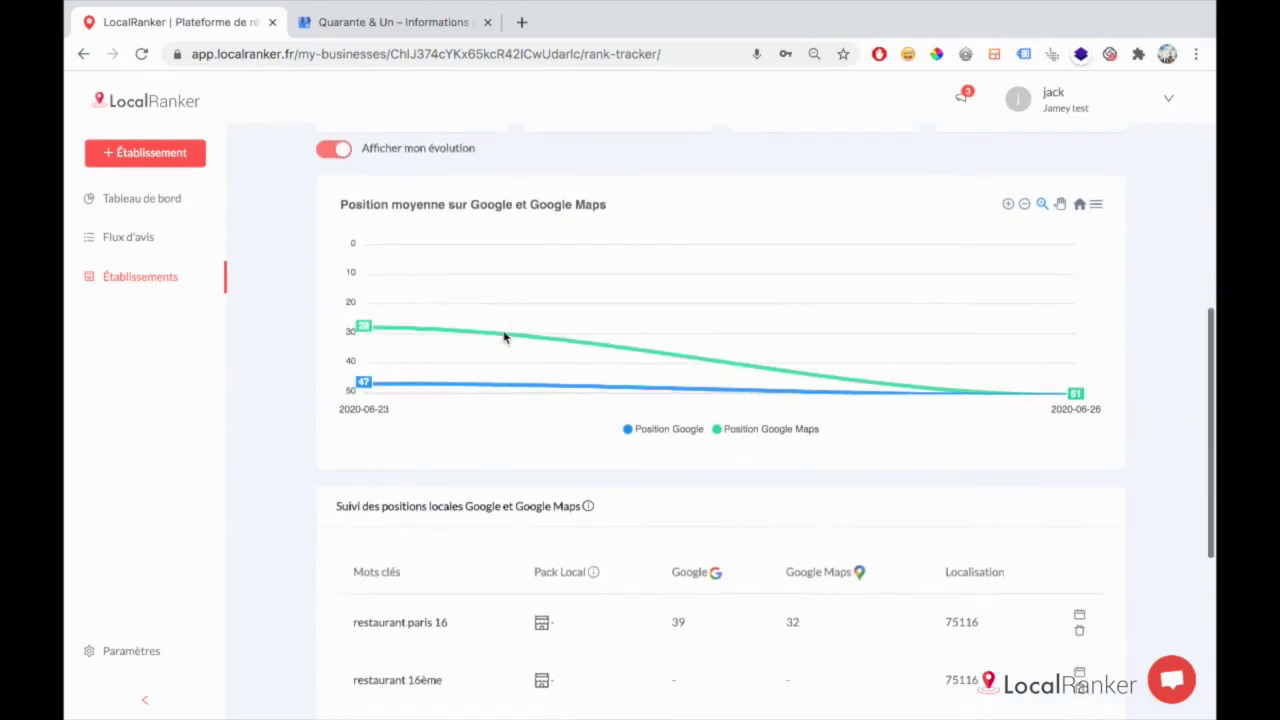
scroll(504, 338, "down", 3)
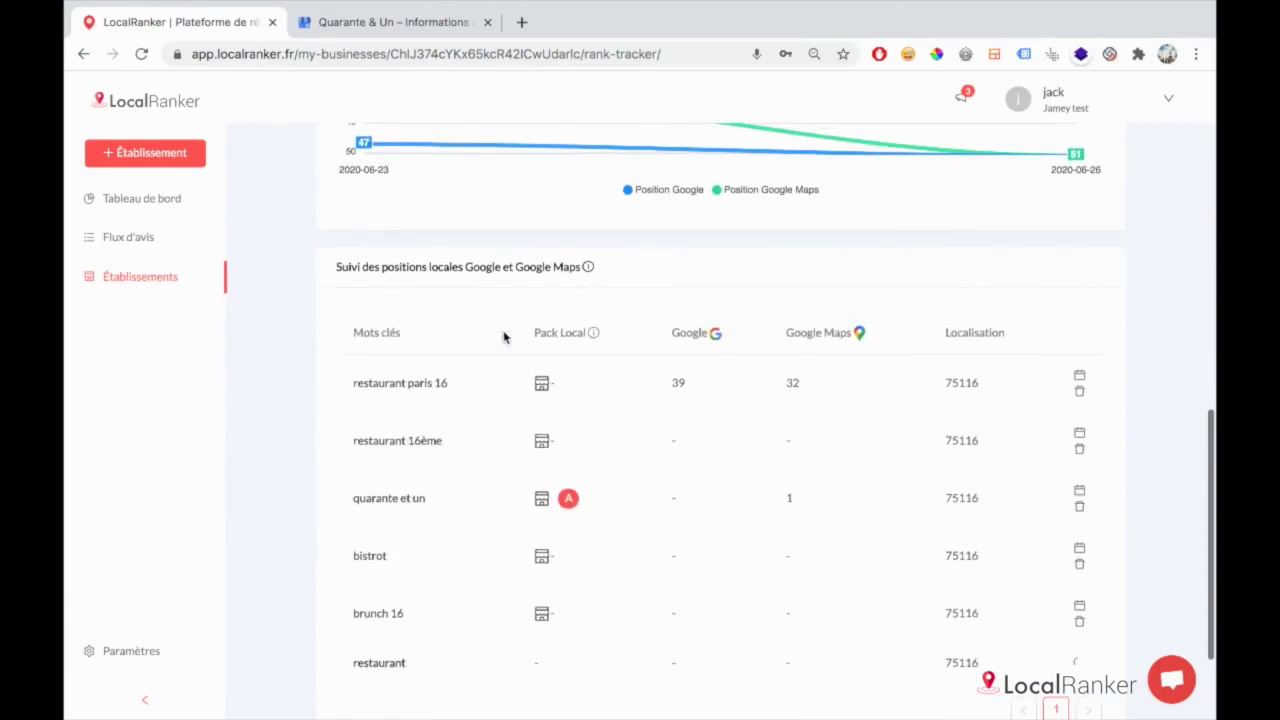
scroll(504, 338, "up", 8)
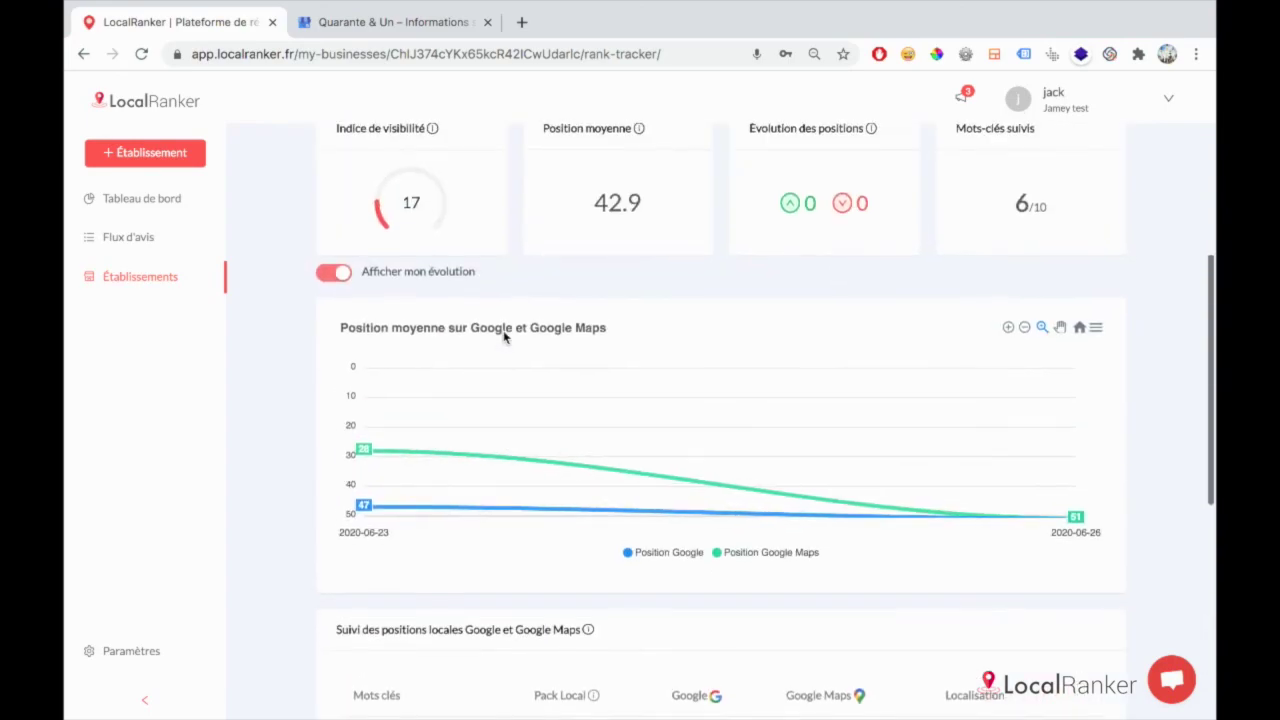
scroll(757, 217, "up", 2)
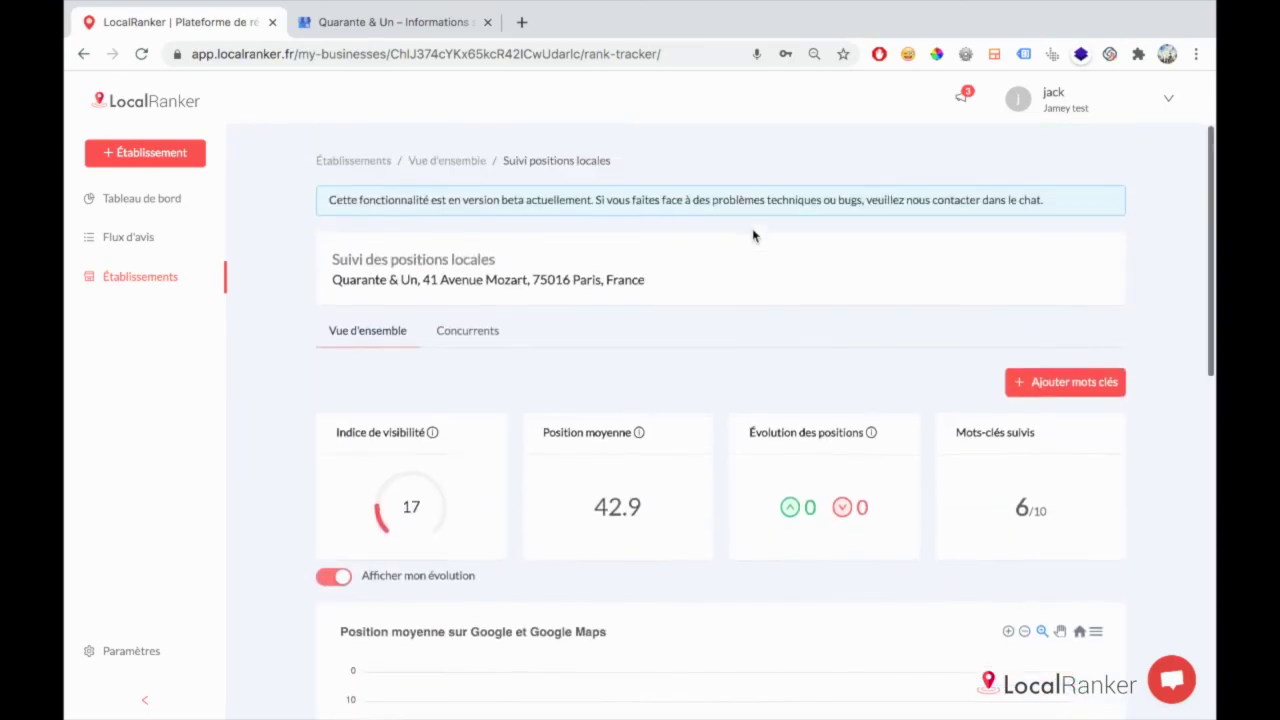